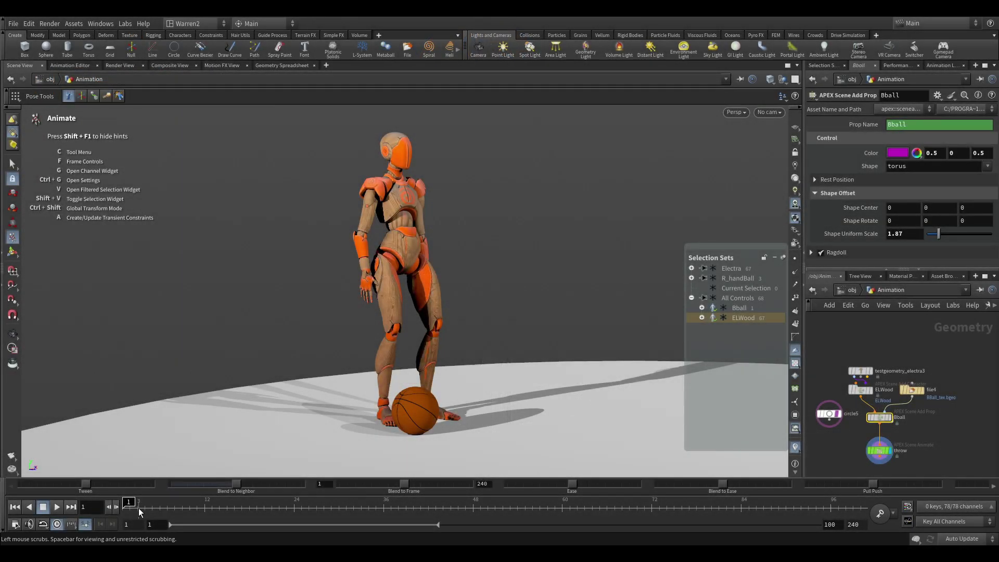
Step: Select the Electra selection set and examine the character's pose against the basketball at frame 28
mouse_move(140, 512)
left_mouse_down()
mouse_move(668, 500)
mouse_move(138, 500)
mouse_move(627, 516)
mouse_move(127, 506)
left_mouse_up()
left_click(731, 269)
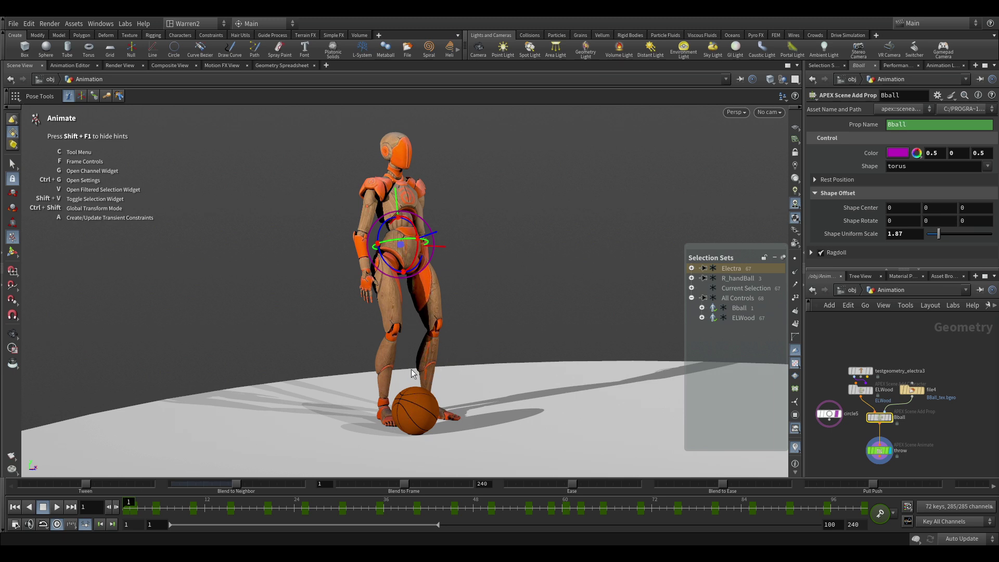
left_click(323, 512)
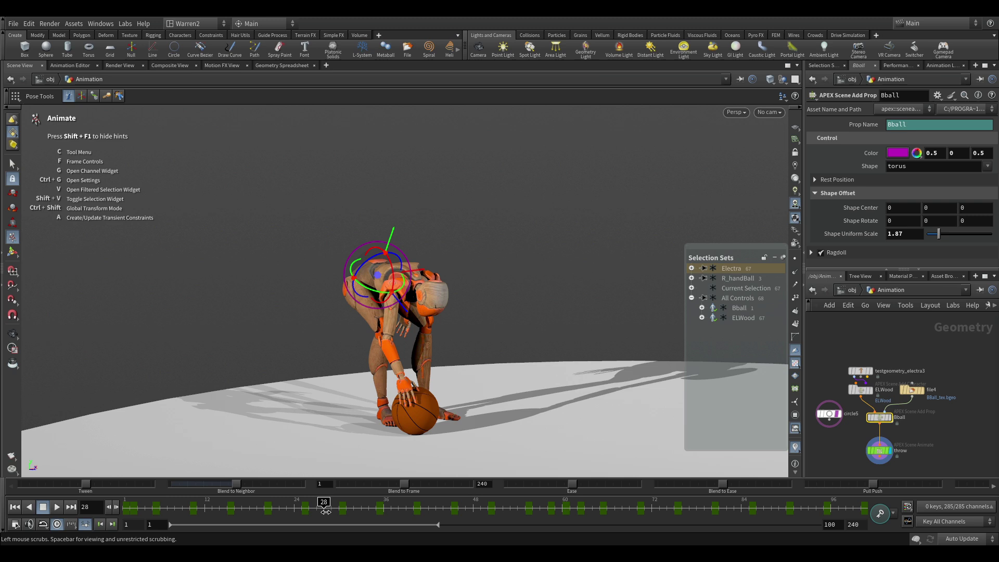
left_click_drag(352, 383, 520, 371, "alt")
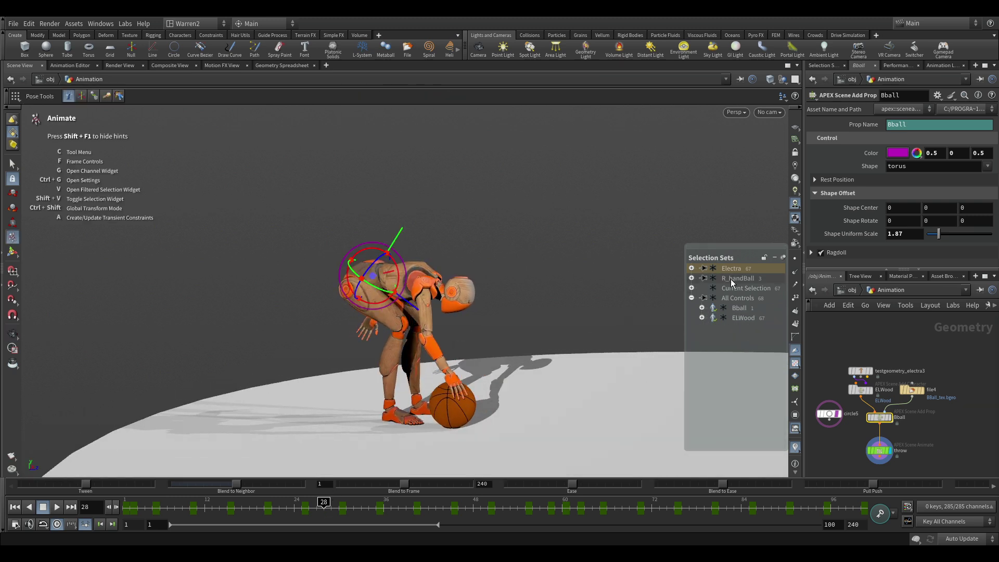
Step: Show the R_handBall set's controls and select them, framing the right hand and basketball closely
left_click(713, 280)
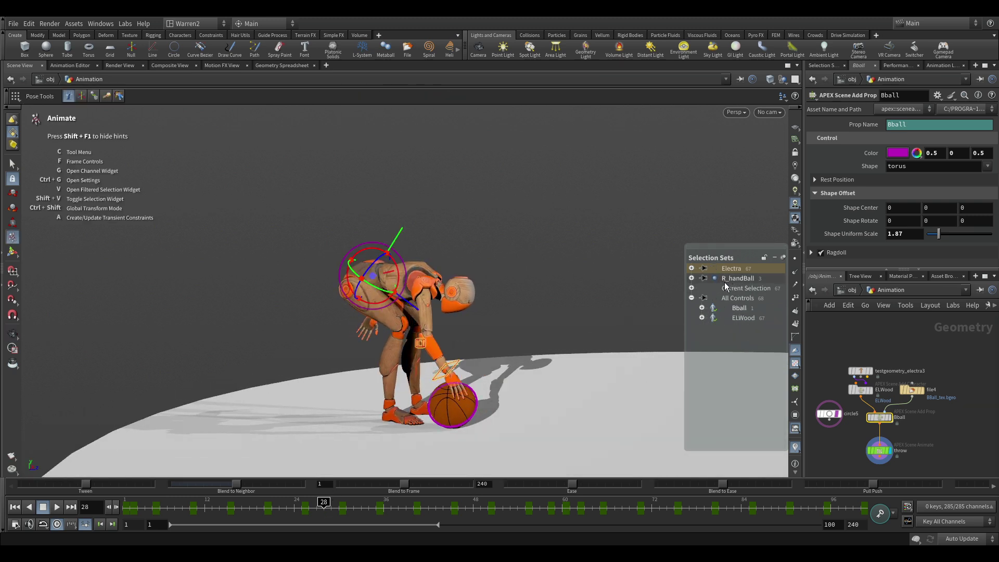
left_click(734, 279)
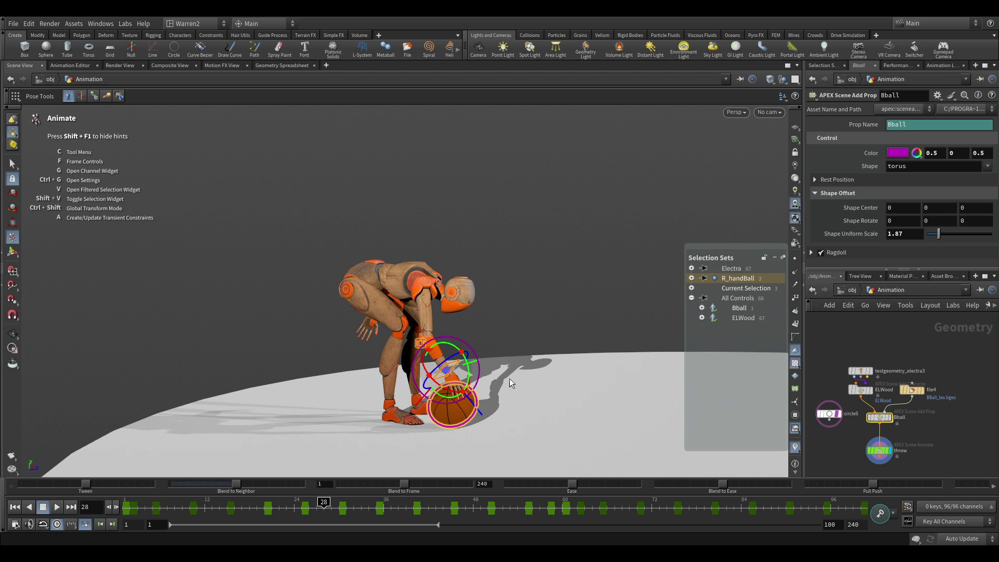
mouse_move(509, 378)
left_mouse_down("alt")
mouse_move(479, 370)
mouse_move(502, 372)
left_mouse_up("alt")
key("Return")
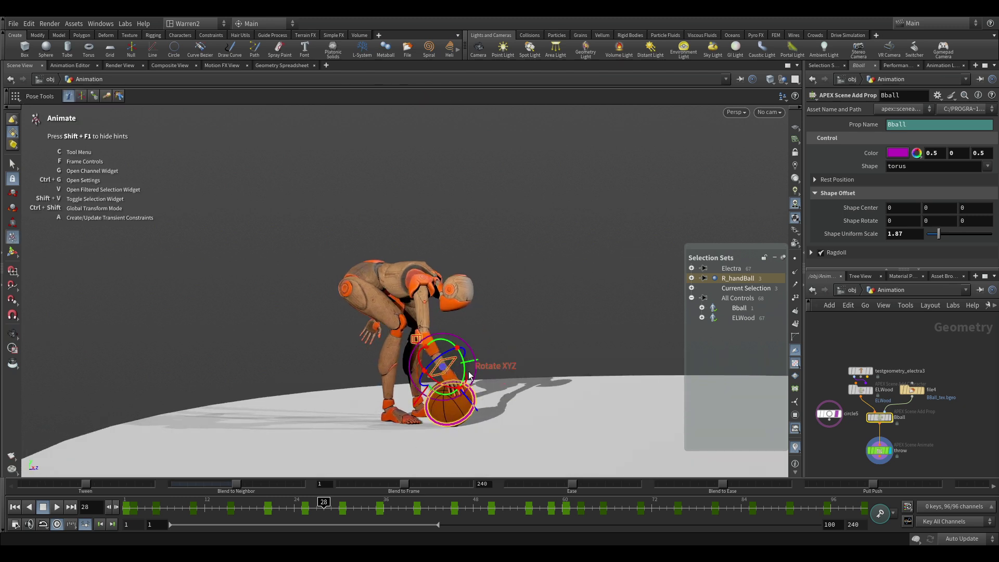
right_click_drag(463, 375, 553, 367, "alt")
middle_click_drag(553, 367, 543, 246, "alt")
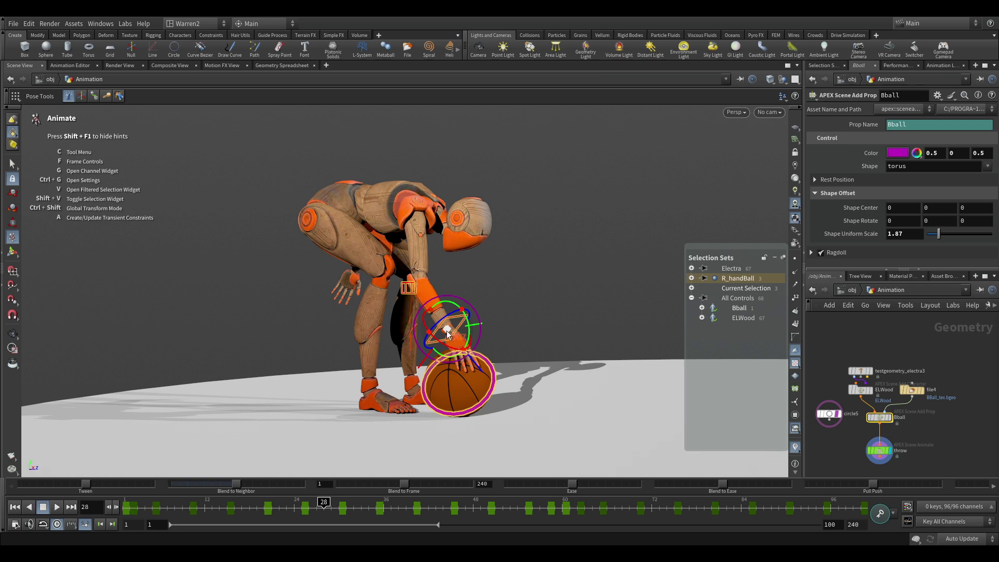
Step: Try moving the right hand control together with the other R_handBall controls at frame 28
left_click_drag(449, 333, 508, 342)
left_click(519, 331)
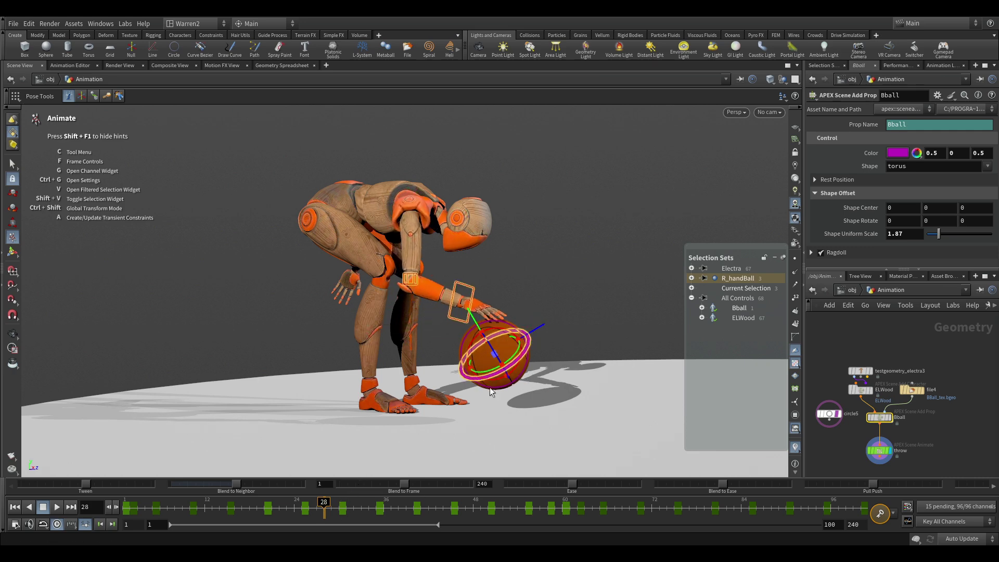
left_click_drag(358, 505, 130, 502)
Step: Clear the control selection at frame 35 and show the Transient Constraints settings
right_click_drag(632, 237, 468, 264, "alt")
middle_click_drag(544, 231, 519, 303, "alt")
left_click_drag(518, 302, 486, 304, "alt")
left_click_drag(205, 512, 376, 484)
left_click(511, 319)
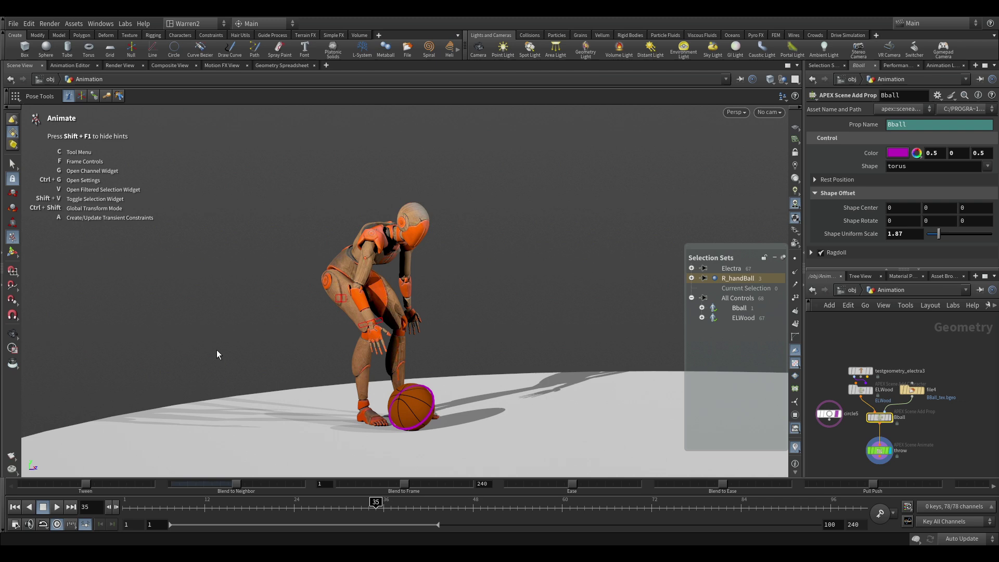
key("ctrl+g")
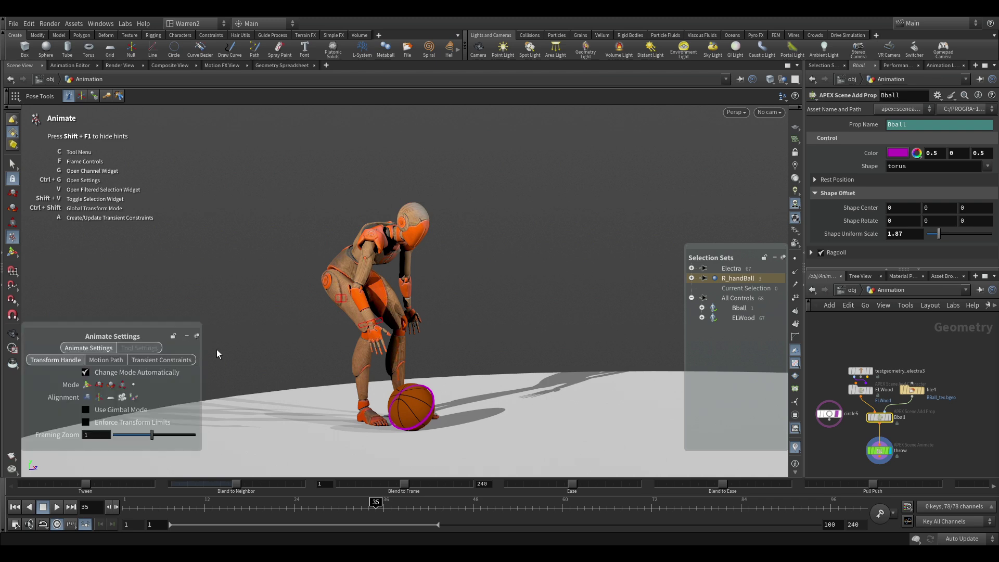
left_click(181, 363)
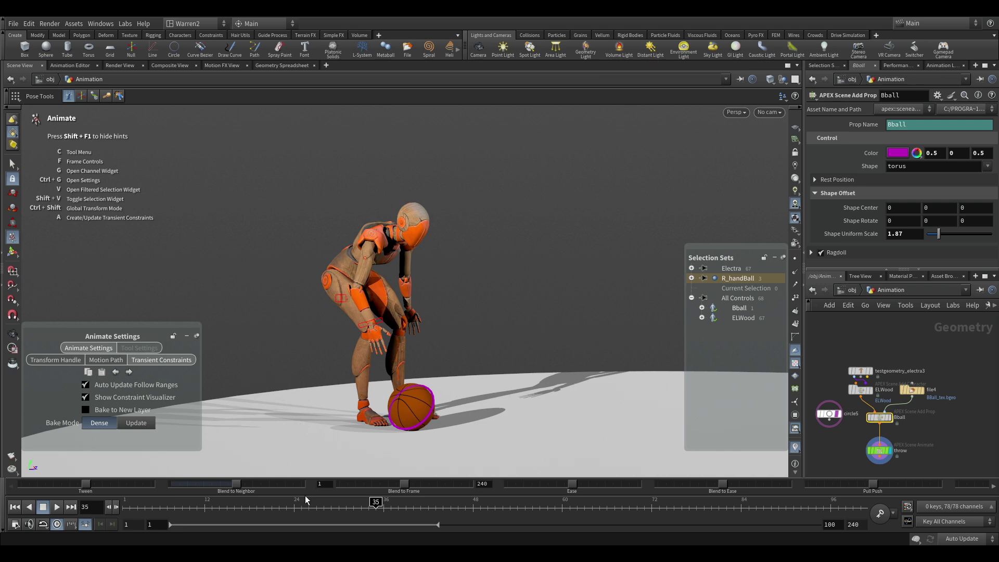
Step: Compare the keyframes of the basketball control and the right hand control, ending at frame 40
left_click_drag(306, 499, 361, 504)
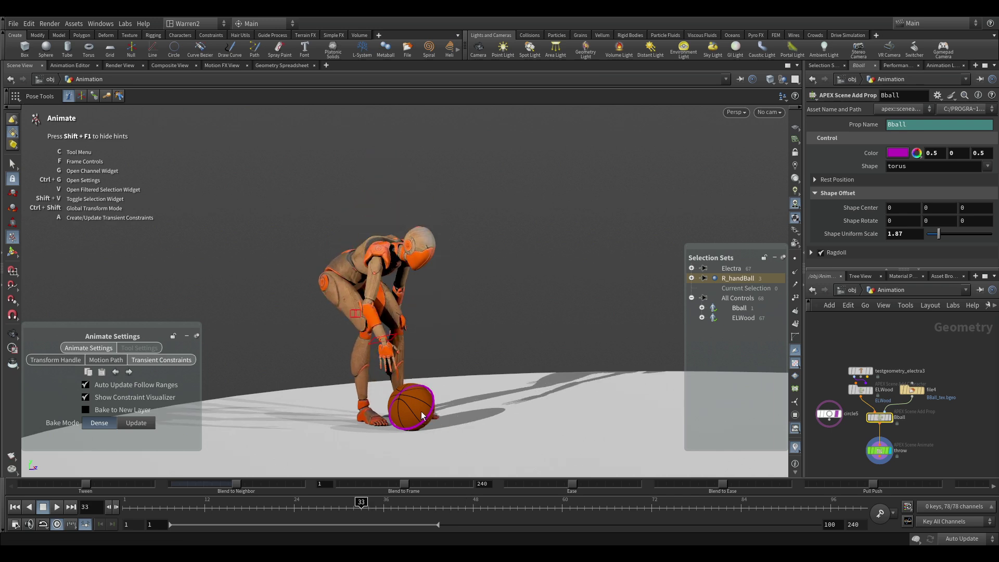
left_click(422, 417)
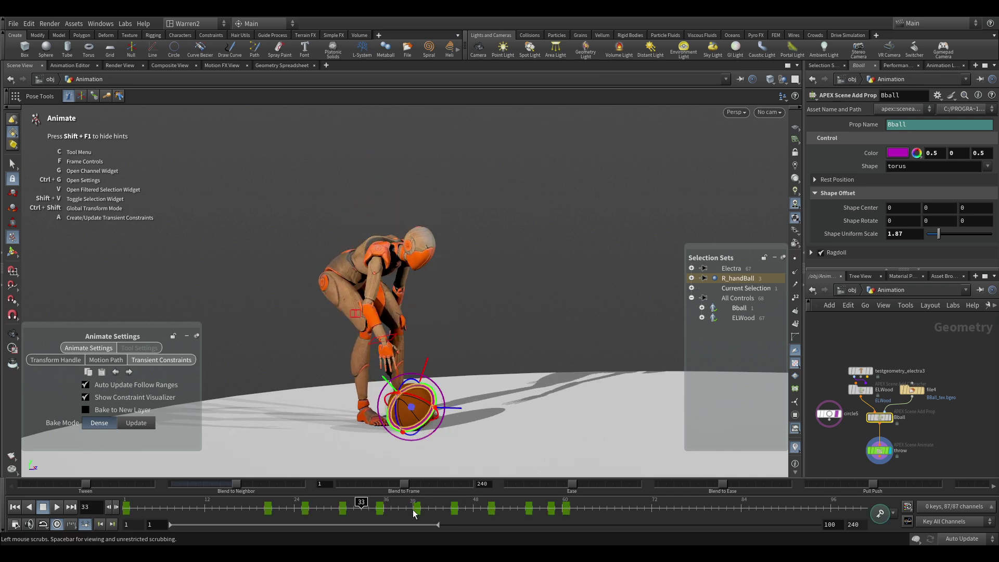
left_click(371, 346)
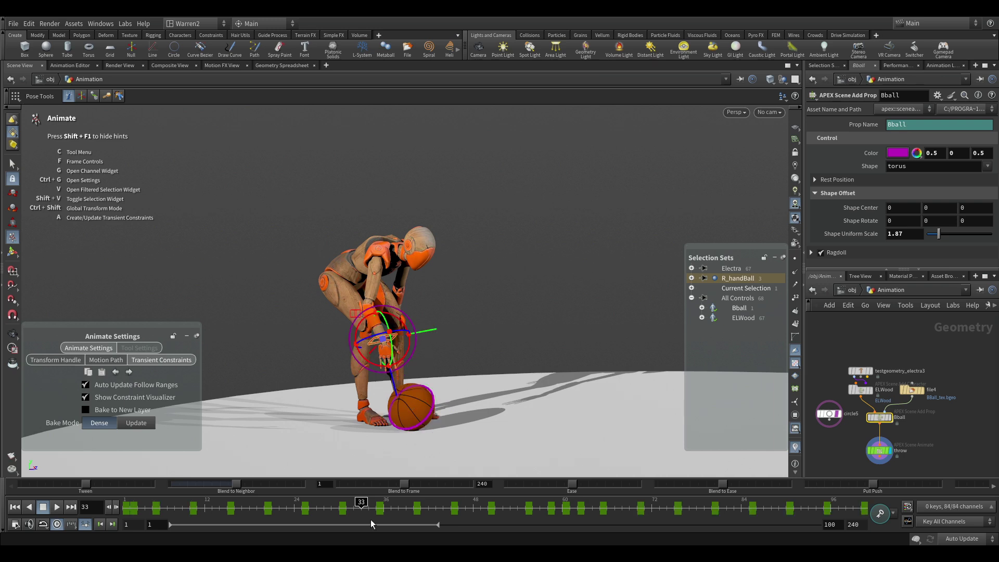
left_click(423, 422)
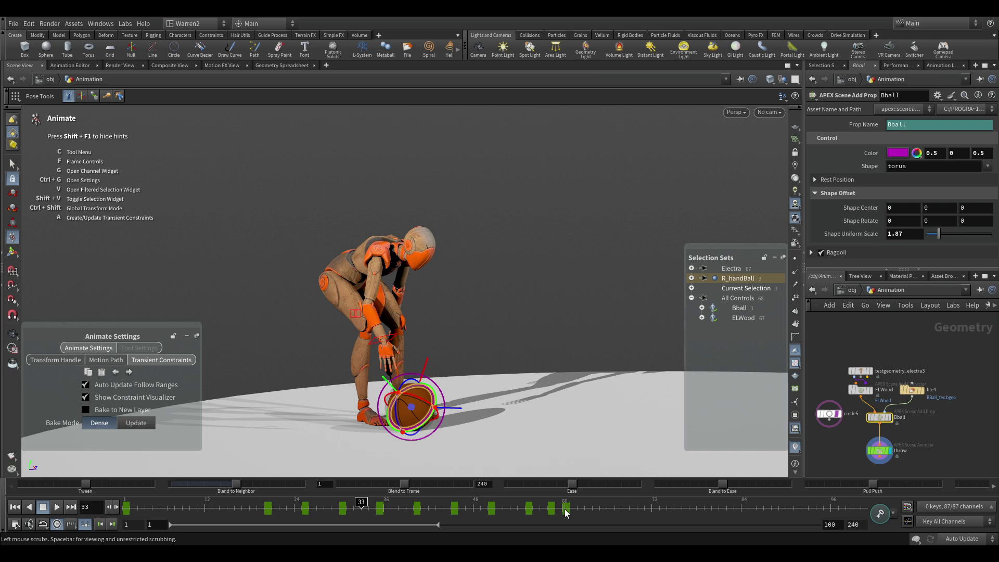
left_click_drag(525, 512, 413, 513)
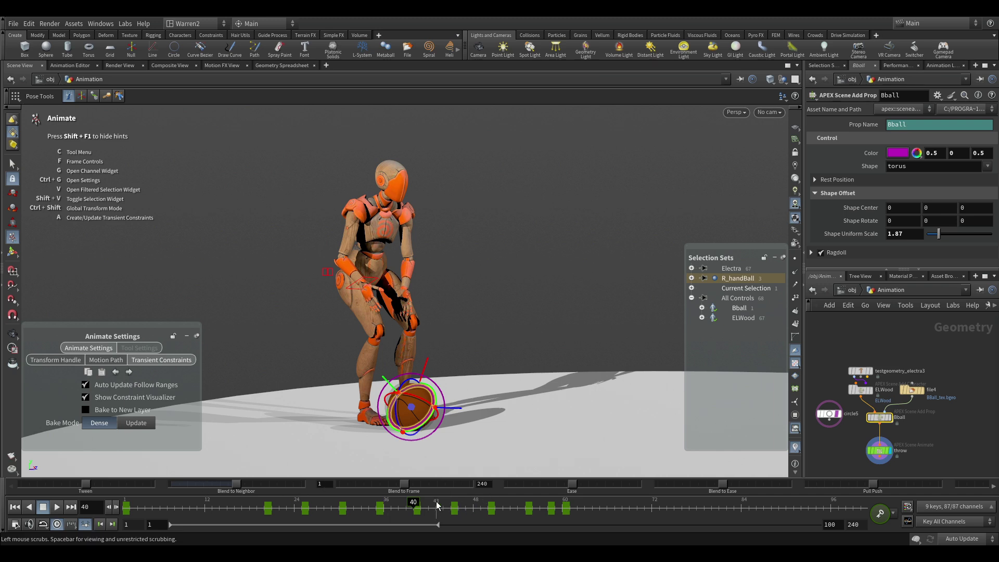
Step: Set the transient constraint Bake Mode to Update and go to frame 25, where the hand meets the ball
left_click(136, 424)
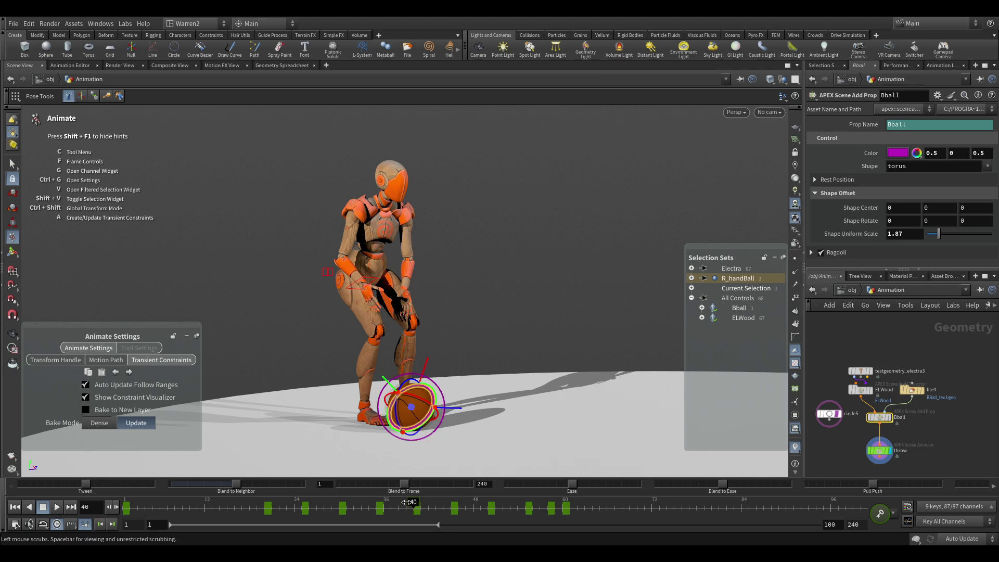
left_click_drag(408, 504, 301, 491)
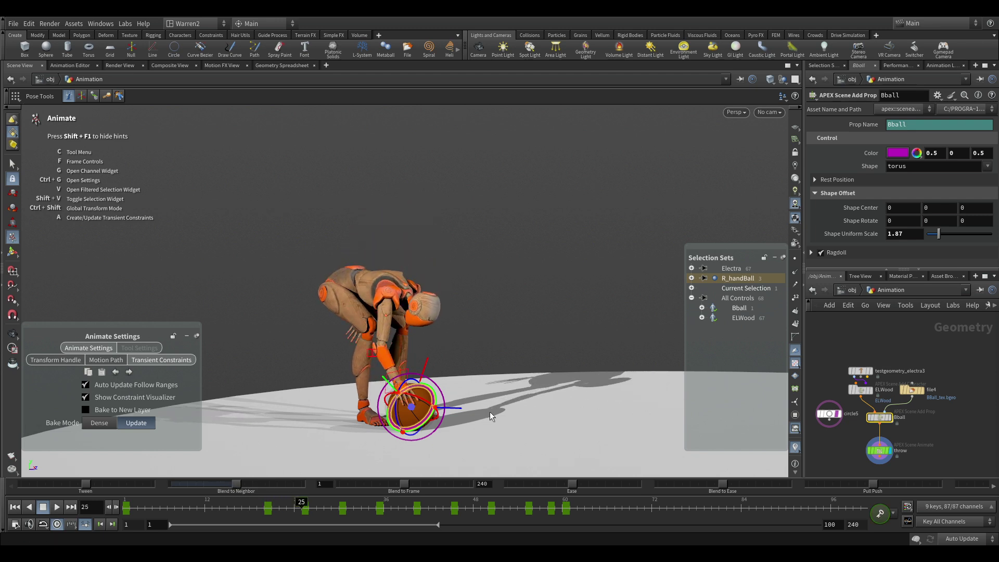
left_click_drag(491, 412, 508, 406, "alt")
key("Return")
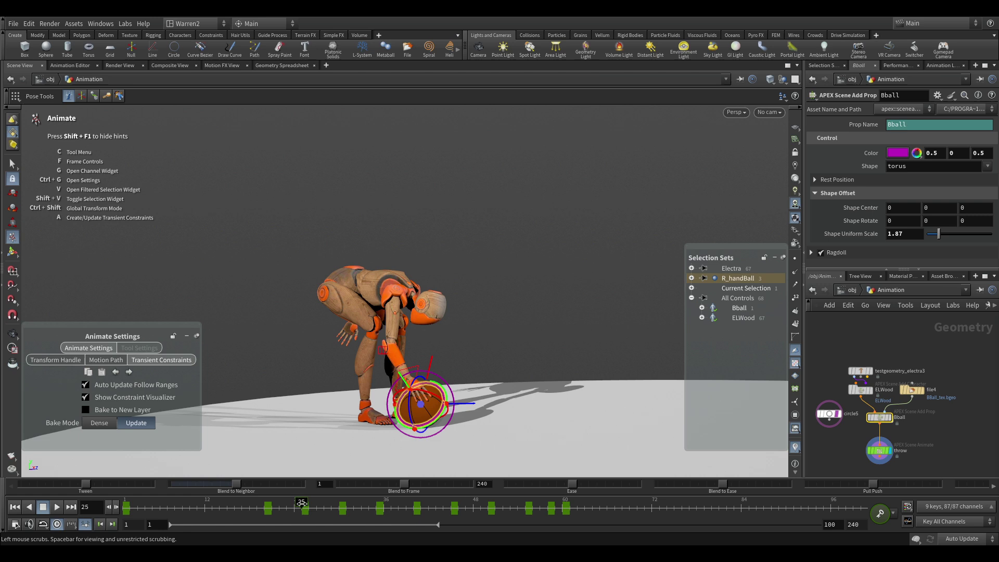
Step: Examine the right hand control's pose and keys at frame 60, and clear the selection at frame 35
left_click_drag(305, 503, 565, 510)
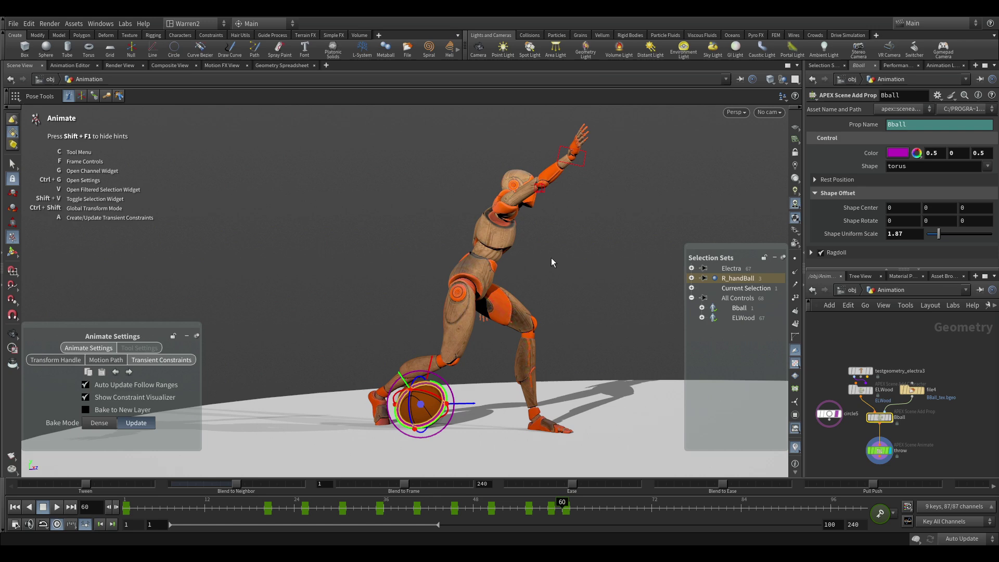
left_click(582, 167)
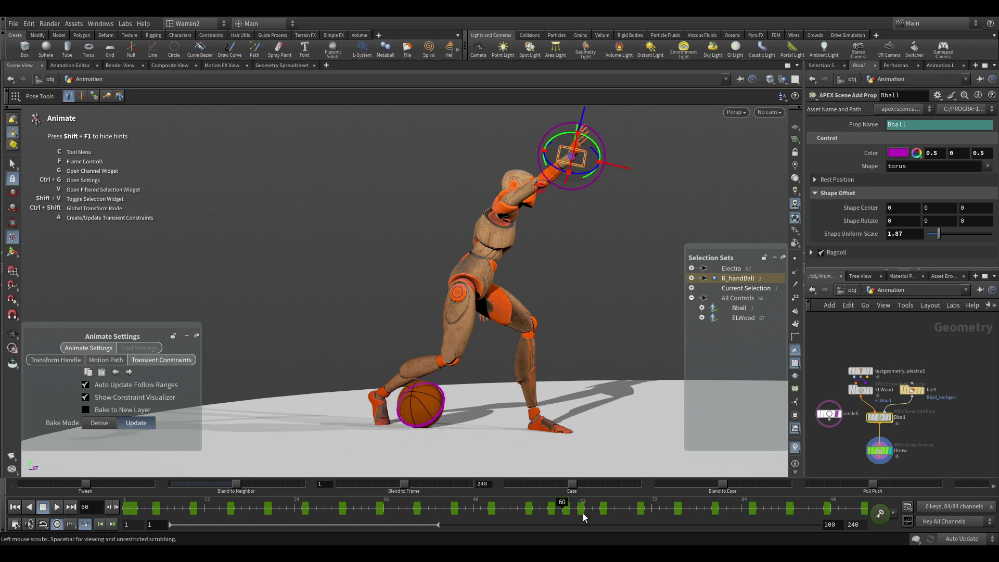
left_click_drag(584, 513, 395, 493)
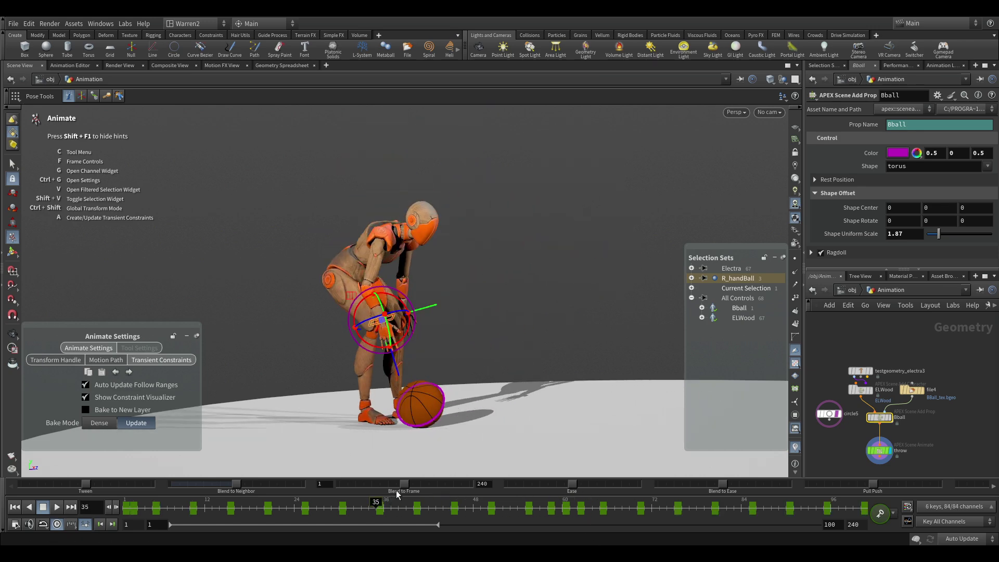
left_click(468, 330)
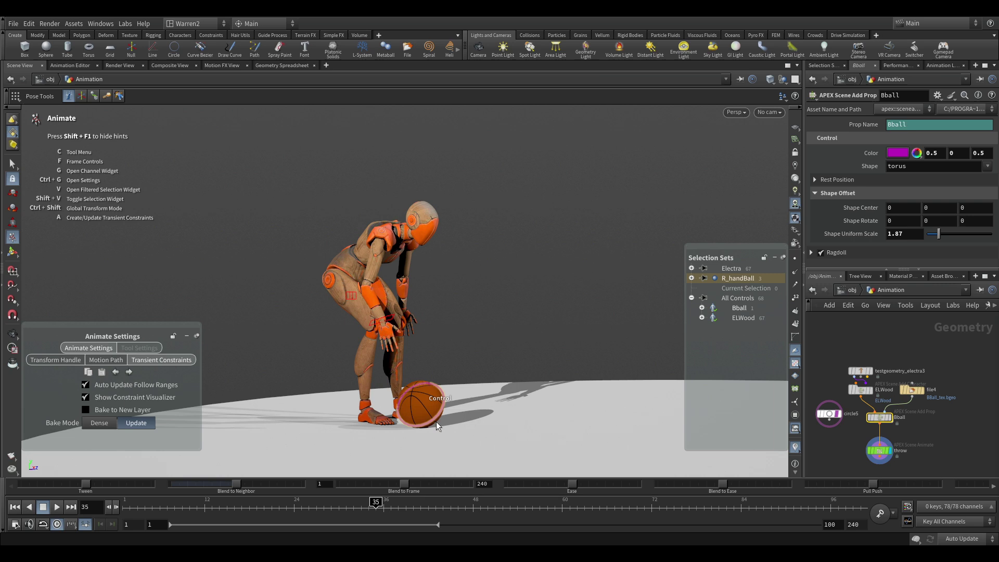
Step: Create a transient constraint between the basketball and the right hand control over frames 25 to 60, working from frame 25
left_click(436, 418)
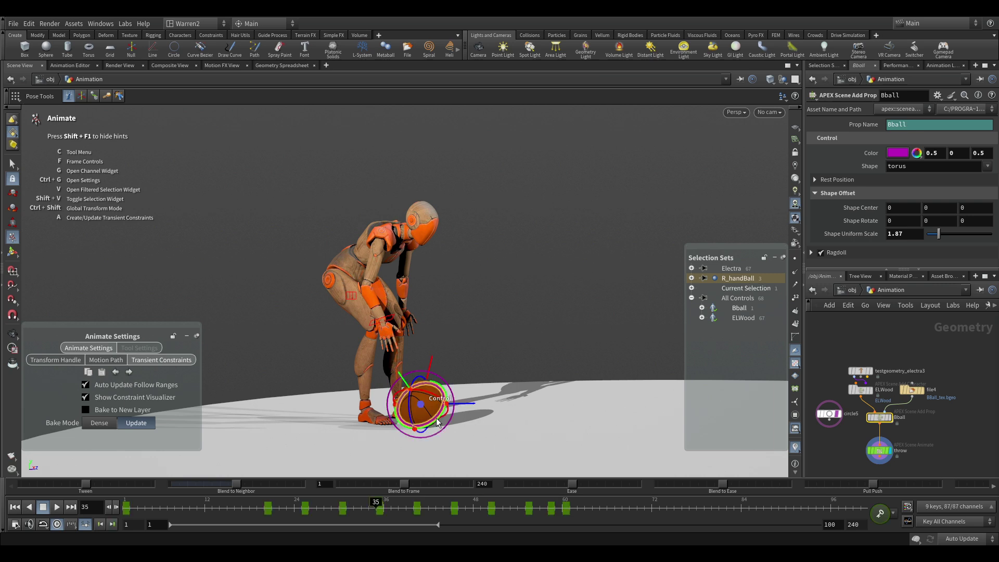
left_click(396, 318)
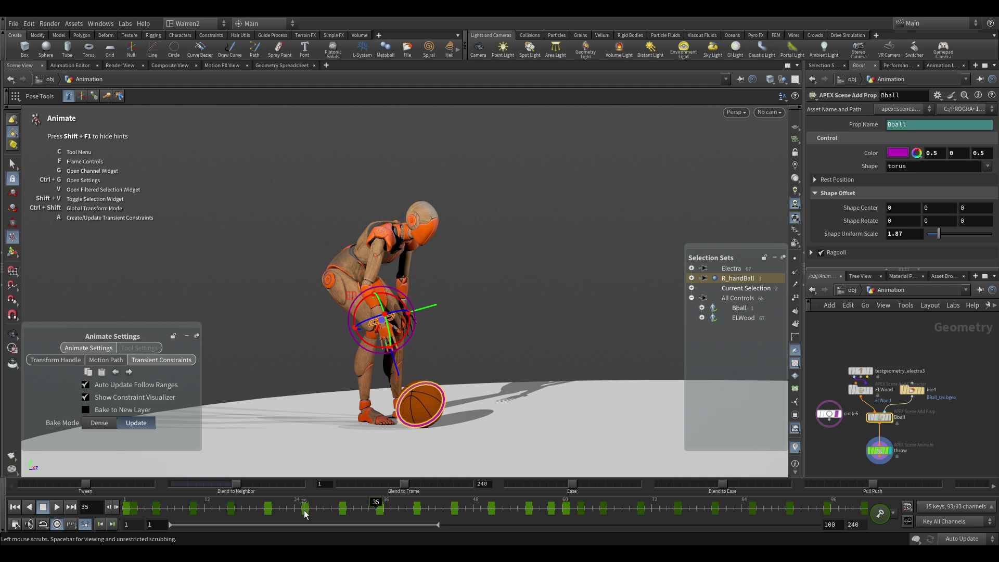
left_click_drag(305, 514, 469, 515)
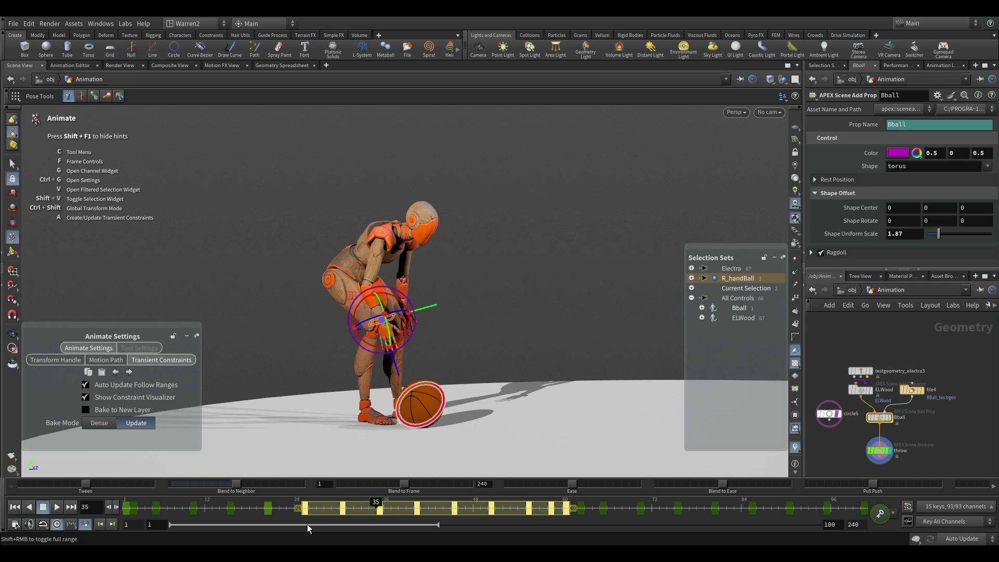
left_click_drag(376, 504, 305, 505)
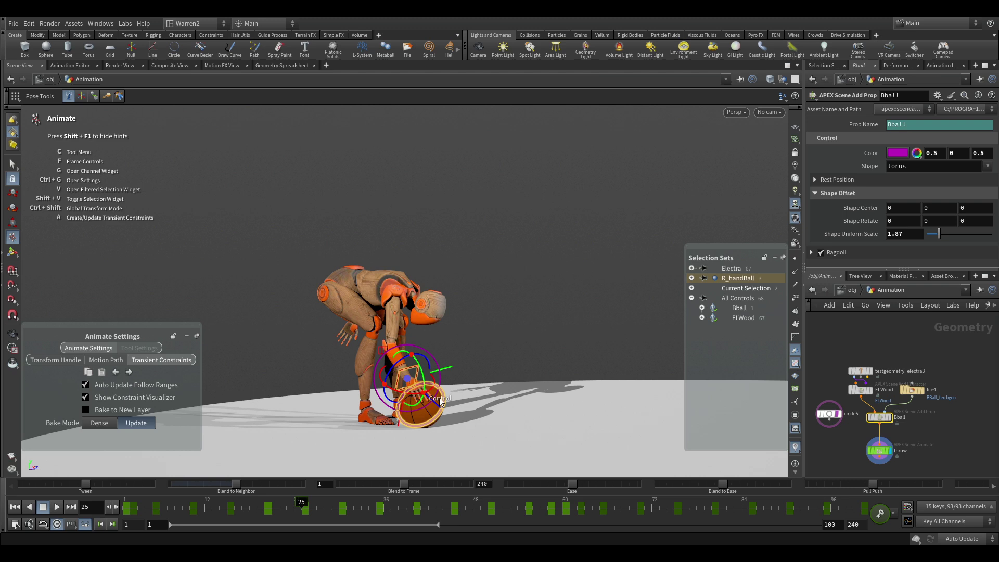
left_click_drag(299, 516, 511, 512)
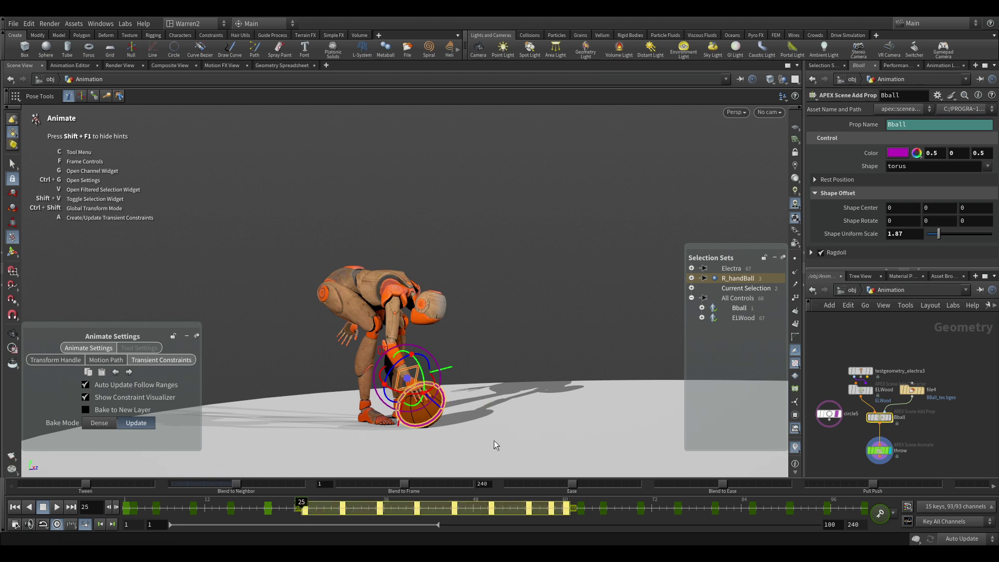
key("a")
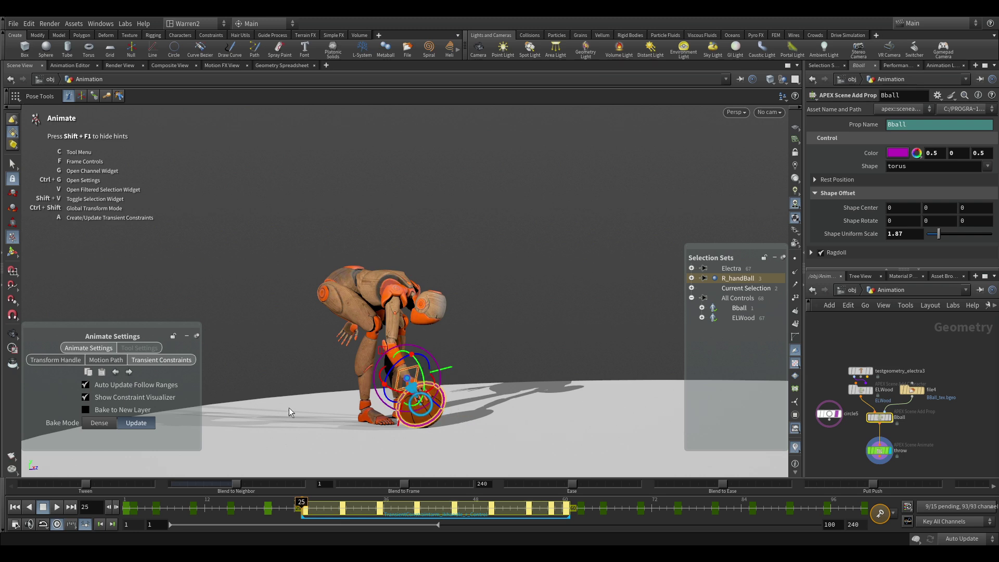
Step: Turn the constraint visualizer off, go to frame 20, and turn the visualizer back on
left_click(85, 398)
mouse_move(256, 504)
left_mouse_down()
mouse_move(310, 496)
mouse_move(265, 500)
left_mouse_up()
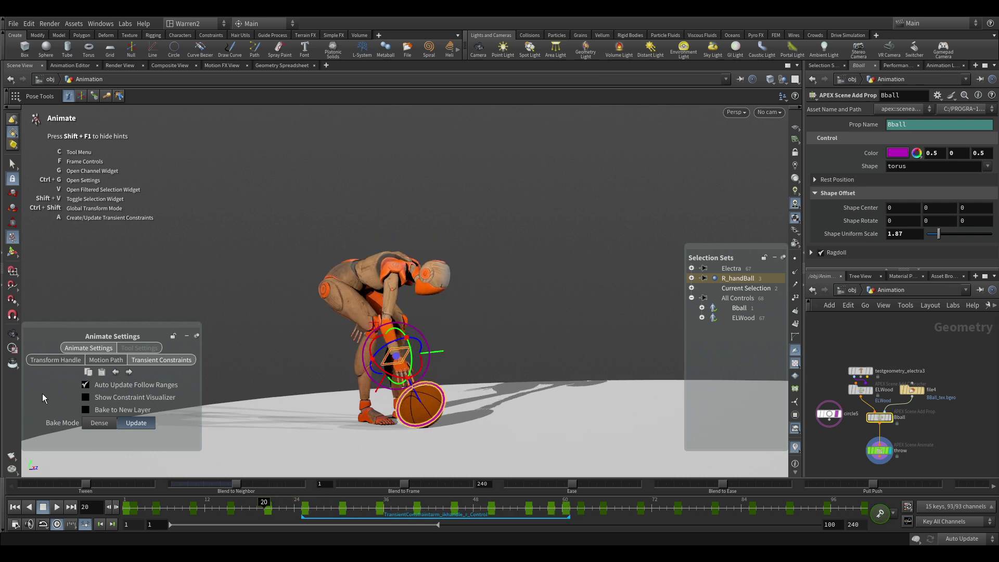
left_click(88, 397)
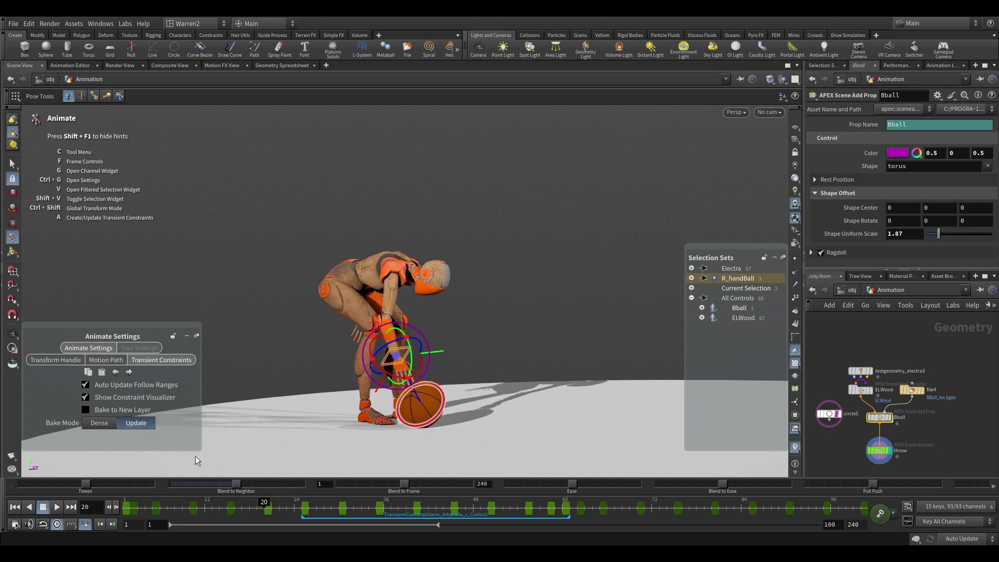
Step: Review the ball's constrained motion with the hand, hide the constraint visualizer, and clear the control selection at frame 50
left_click(282, 508)
left_click_drag(265, 507, 510, 499)
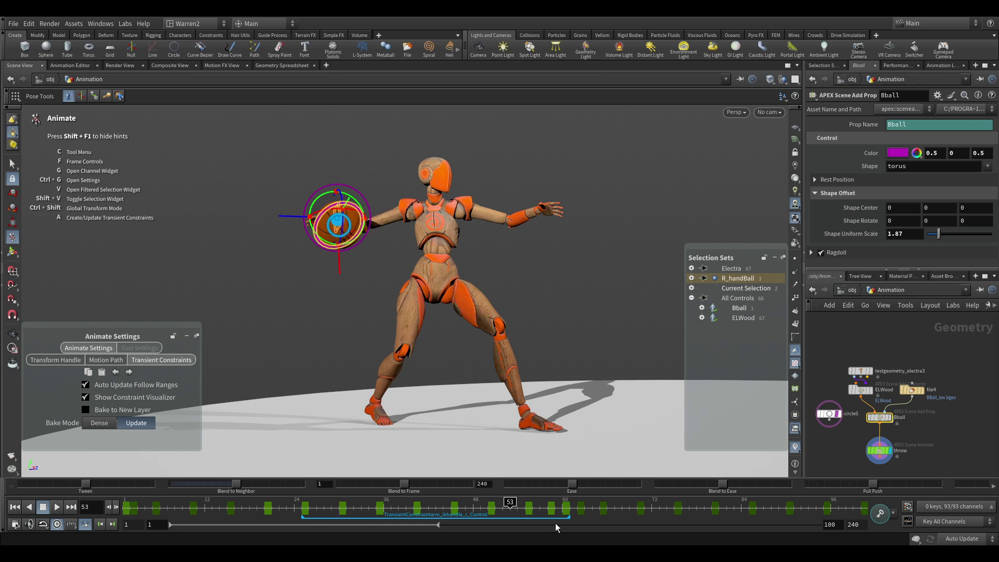
left_click_drag(510, 503, 239, 478)
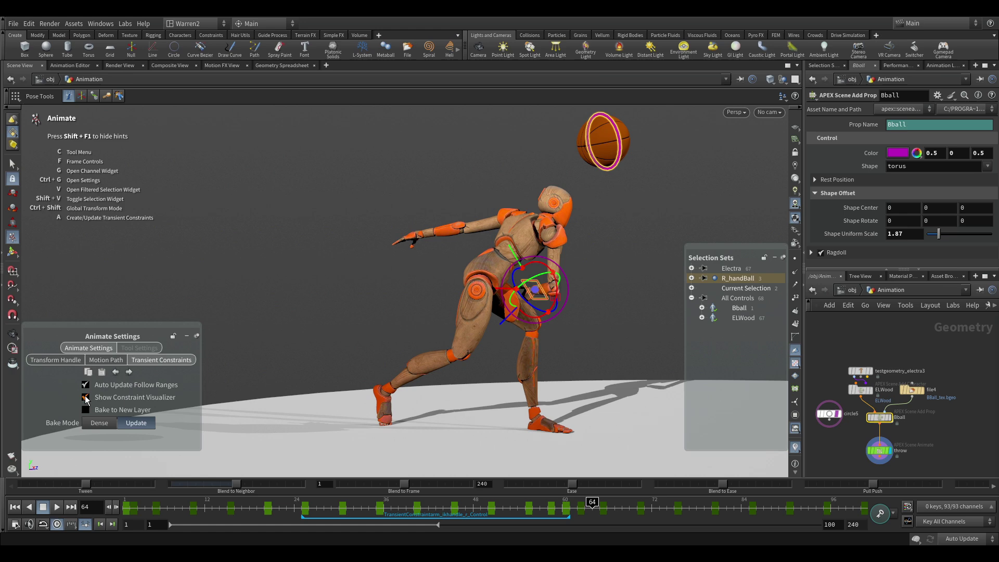
left_click_drag(273, 505, 487, 497)
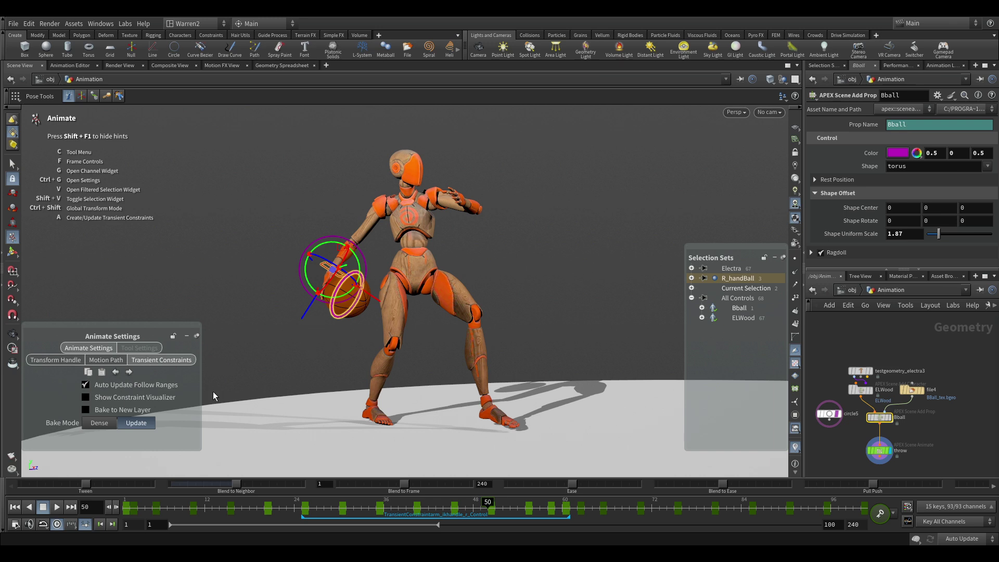
left_click(311, 327)
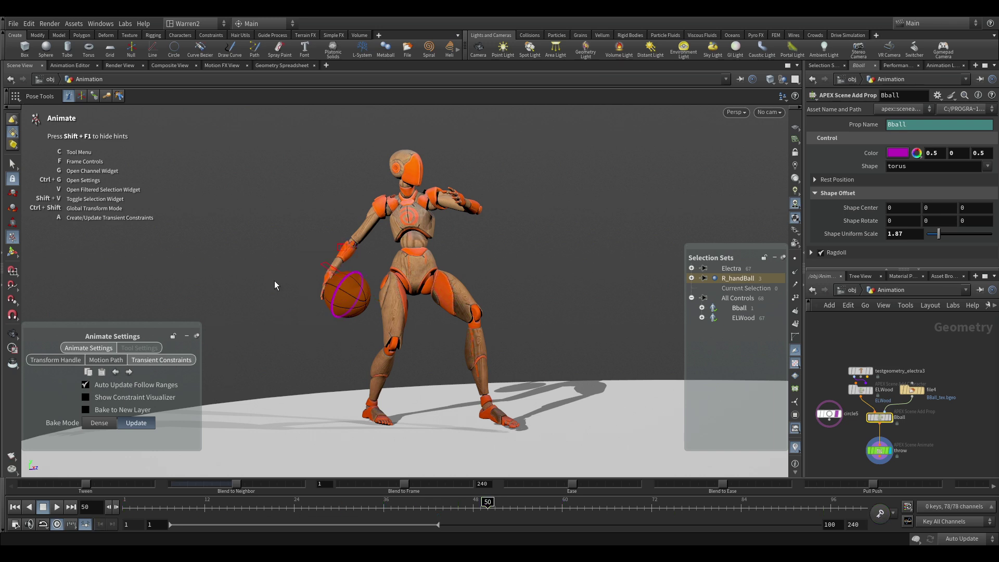
Step: Try repositioning the right hand control at frames 50 and 22 to test how the constrained ball reacts
left_click(327, 268)
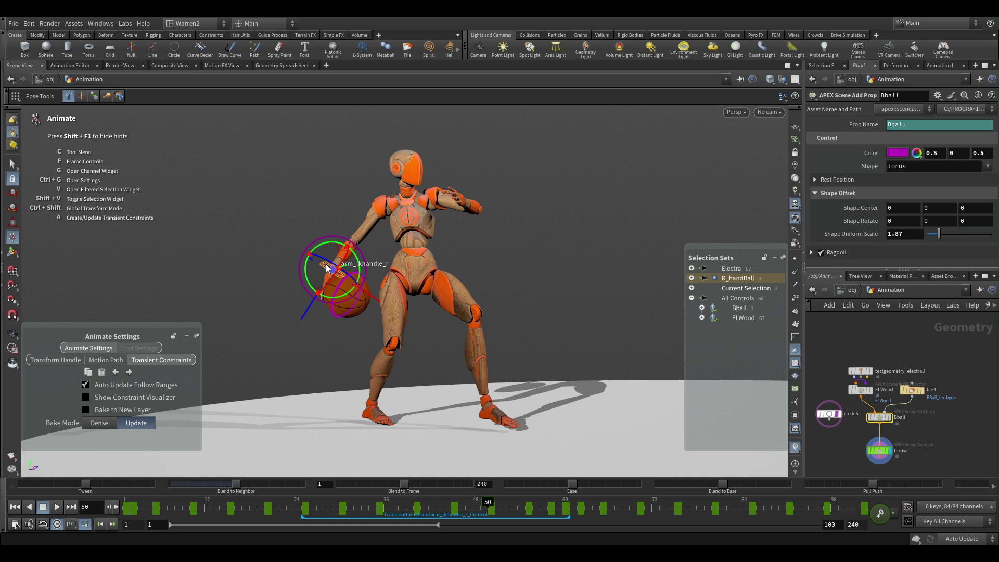
mouse_move(334, 278)
left_mouse_down()
mouse_move(331, 265)
mouse_move(334, 278)
left_mouse_up()
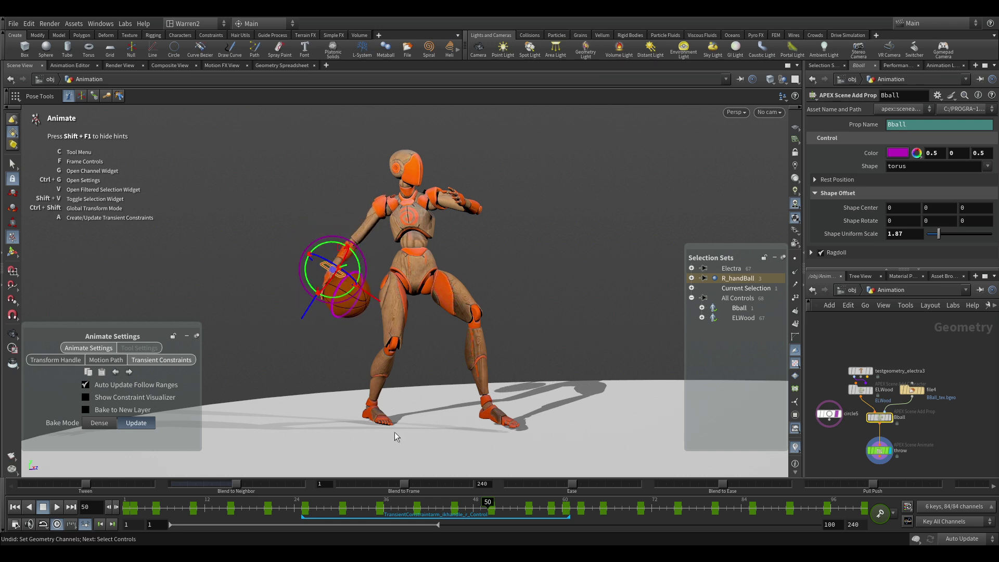
left_click(281, 503)
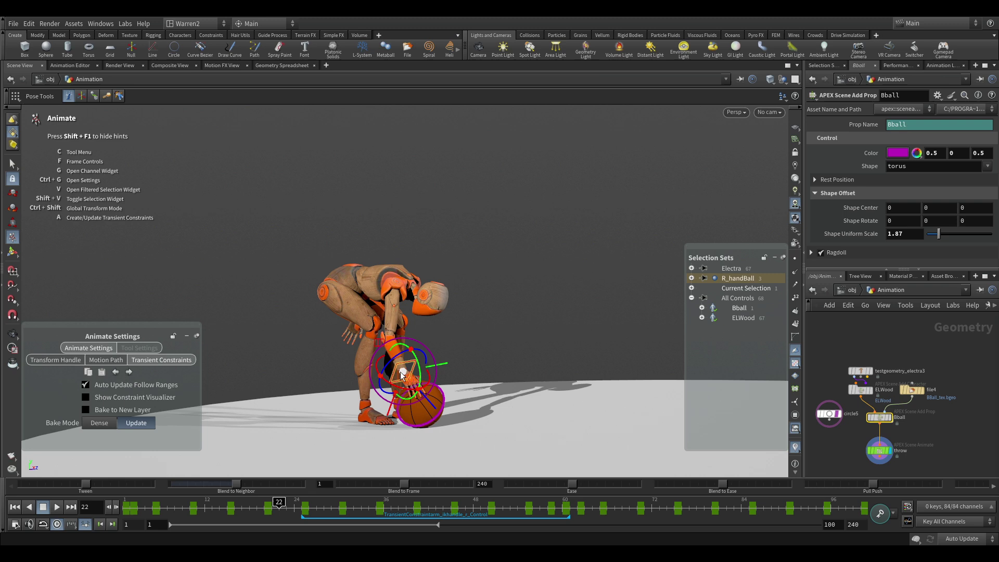
left_click_drag(396, 355, 404, 372)
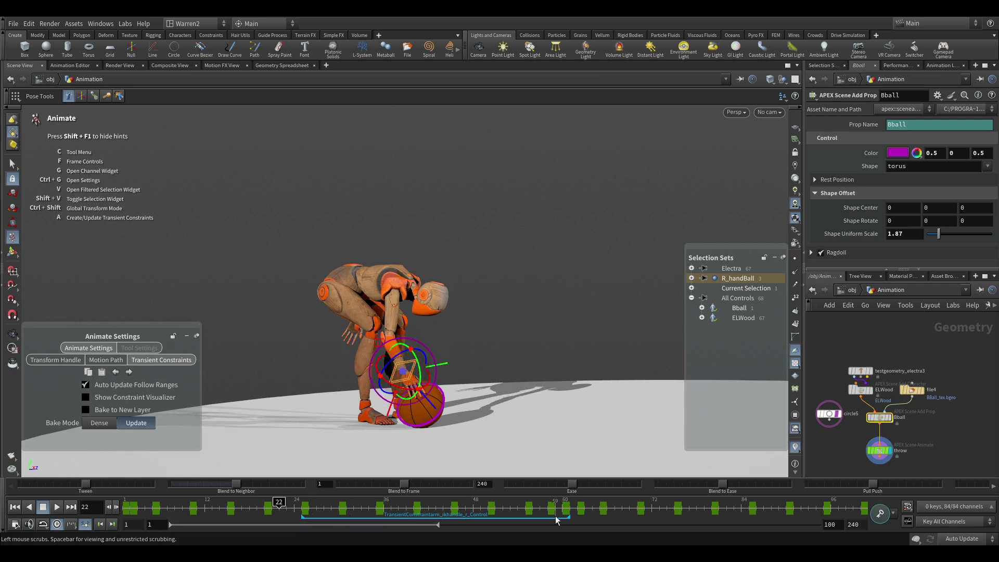
Step: Turn off Auto Update Follow Ranges at frame 34, and inspect the basketball control's keys
left_click_drag(281, 508, 375, 497)
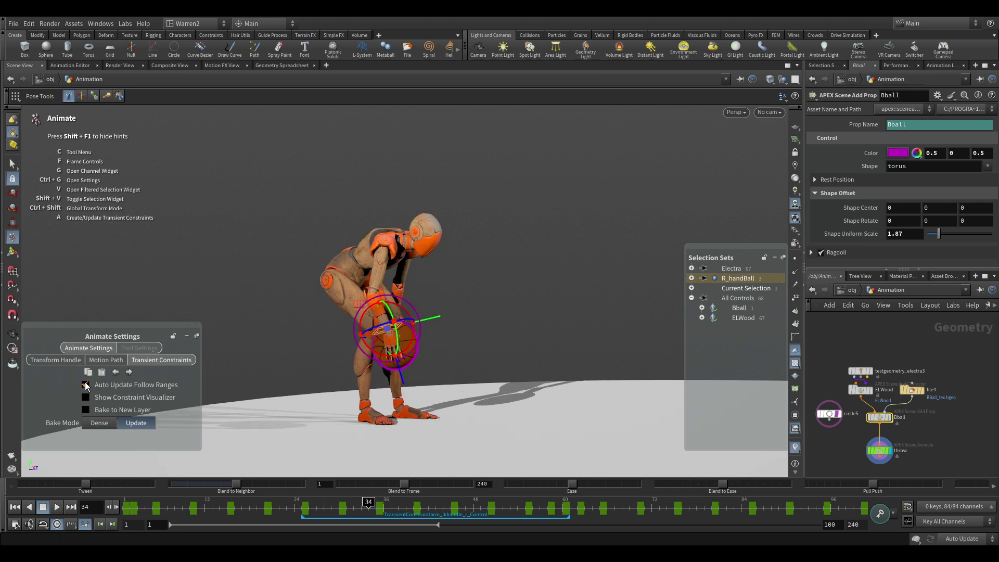
left_click(504, 253)
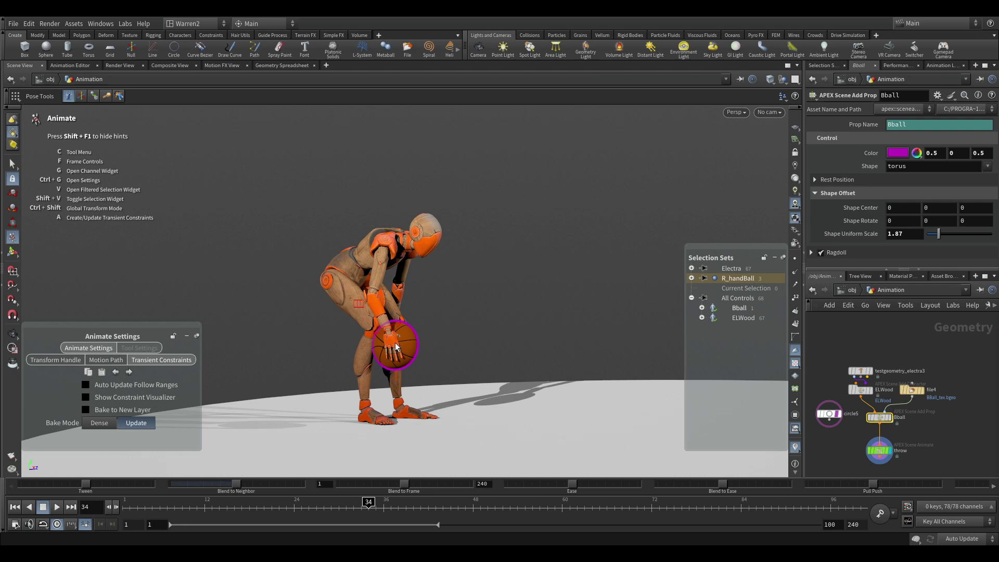
left_click(416, 367)
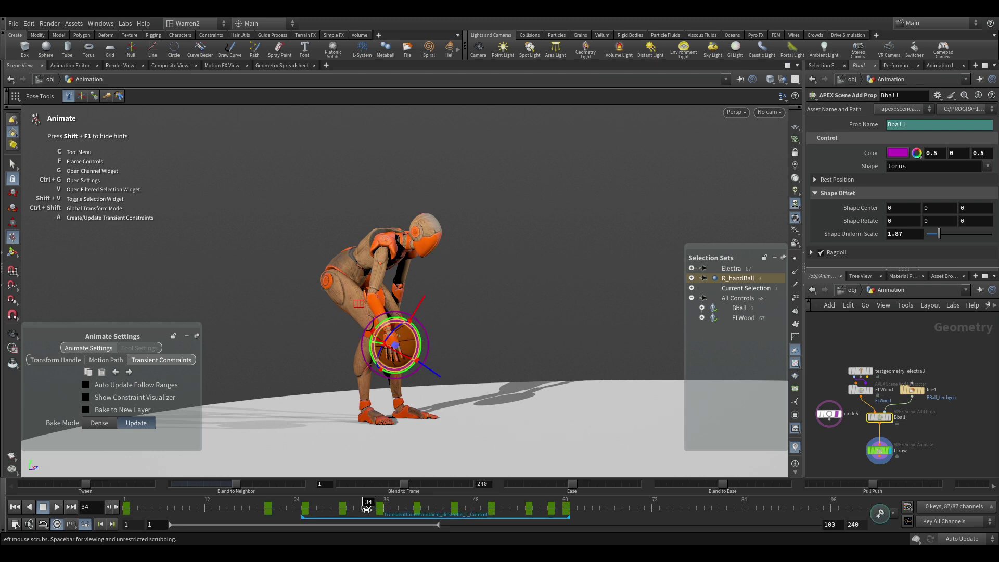
left_click(443, 421)
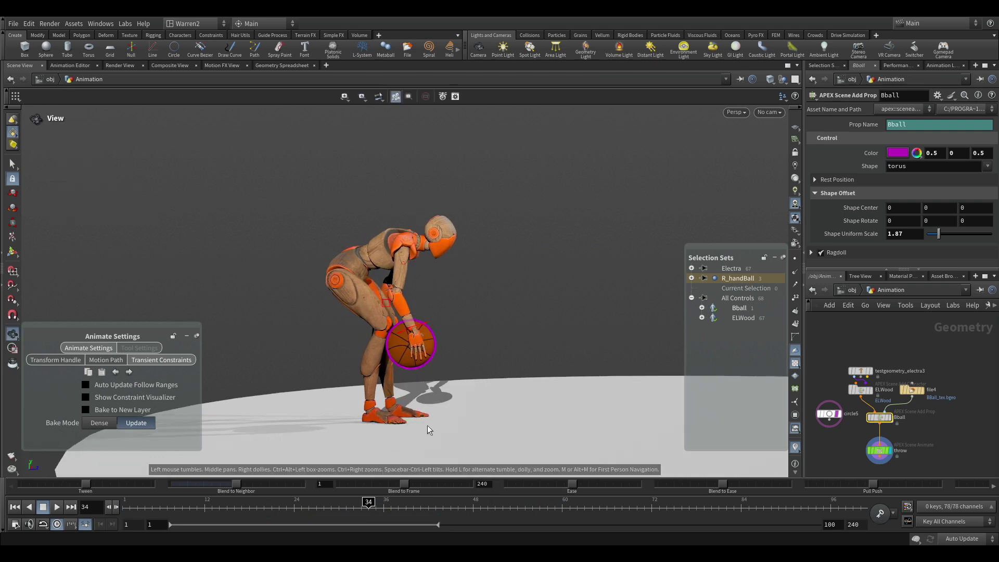
Step: Examine the basketball's position against the right hand up close at frames 49 and 48, with the ball control selected
left_click(416, 508)
mouse_move(425, 507)
left_mouse_down()
mouse_move(583, 496)
mouse_move(462, 490)
mouse_move(479, 489)
left_mouse_up()
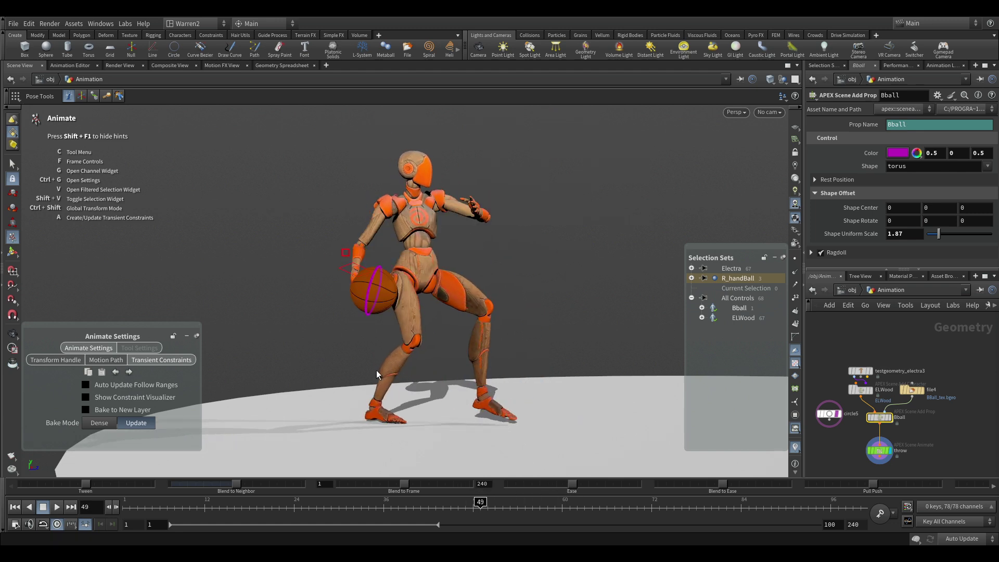
left_click_drag(359, 327, 438, 332, "alt")
right_click_drag(438, 332, 434, 323, "alt")
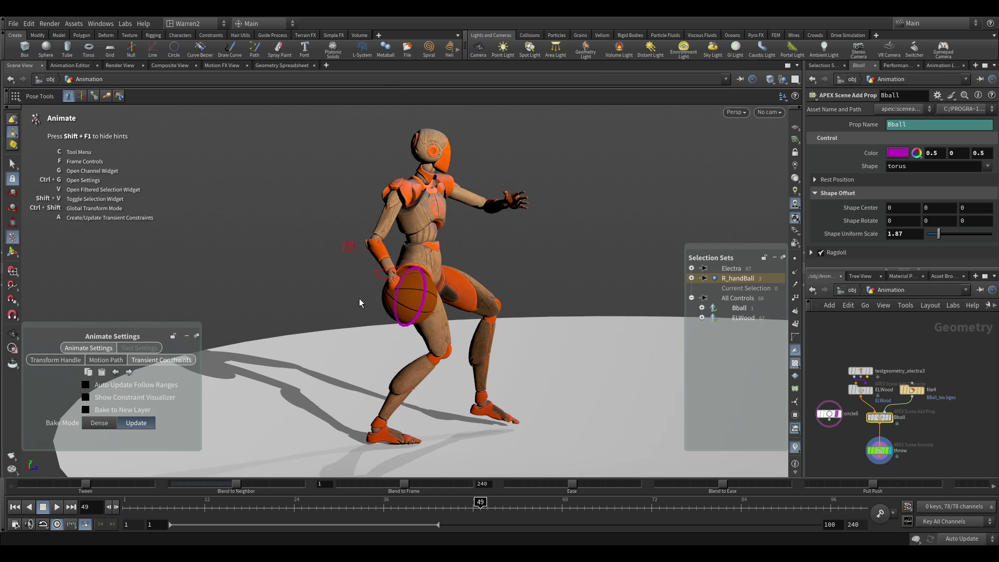
left_click(398, 319)
left_click_drag(479, 507, 472, 502)
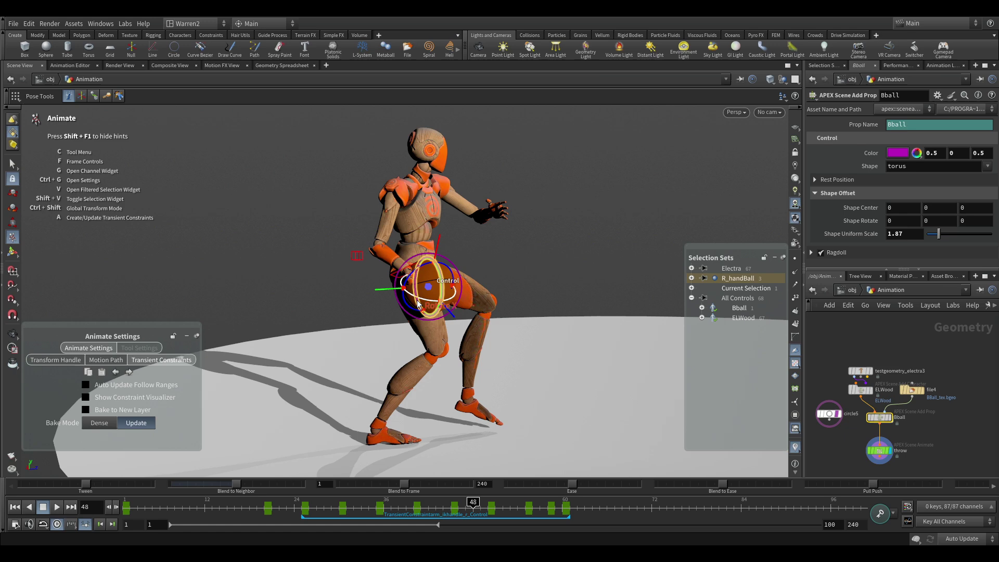
right_click_drag(380, 338, 442, 320, "alt")
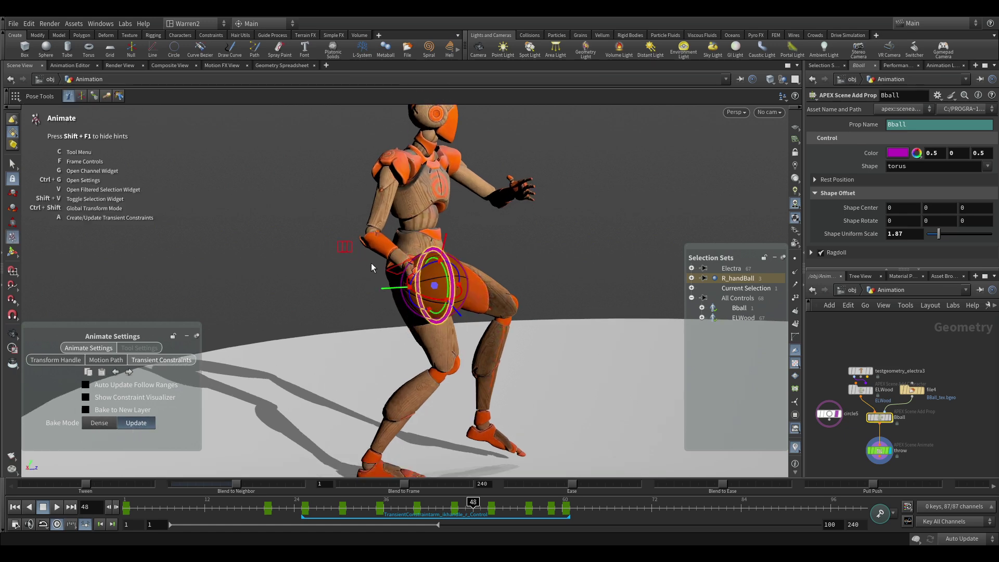
Step: Turn Auto Update Follow Ranges on at frame 25 with the ball and right hand controls selected, and check frame 48
left_click_drag(401, 508, 472, 501)
left_click(387, 271, "shift")
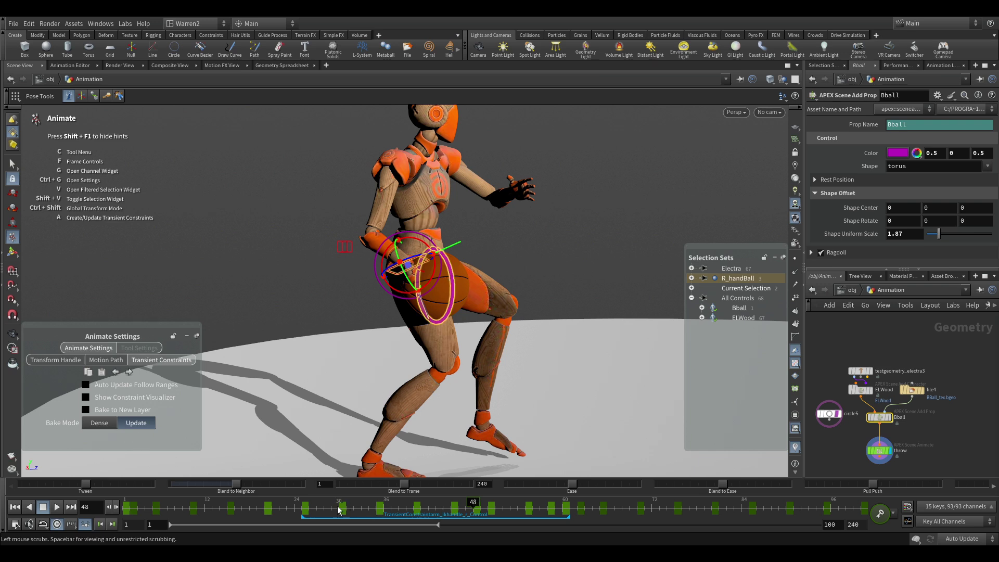
left_click(307, 514)
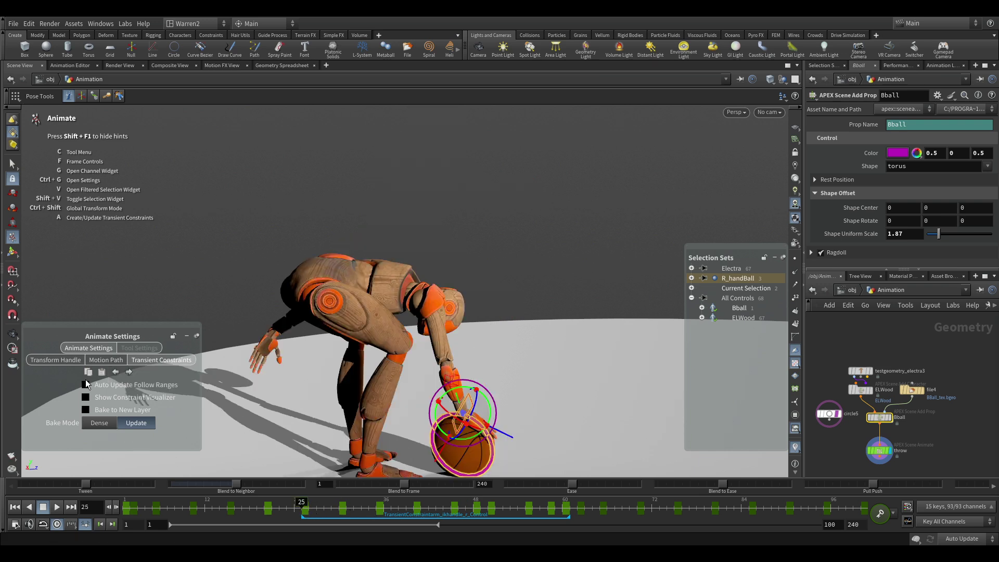
left_click(85, 386)
left_click(478, 510)
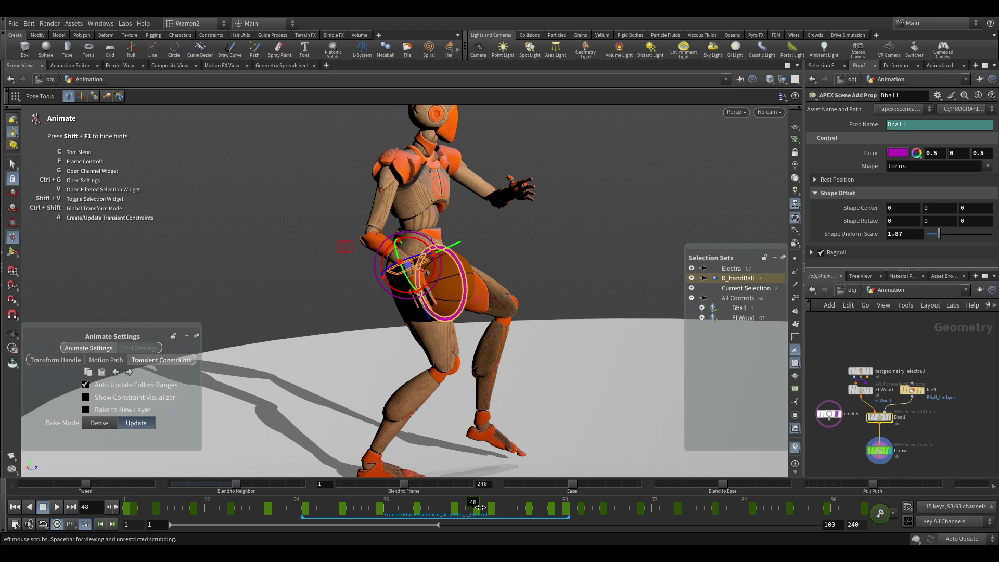
Step: Review the ball following the hand from frame 48 through its release around frames 60 to 62
left_click_drag(474, 507, 564, 500)
right_click_drag(553, 274, 444, 279, "alt")
left_click_drag(444, 279, 547, 296, "alt")
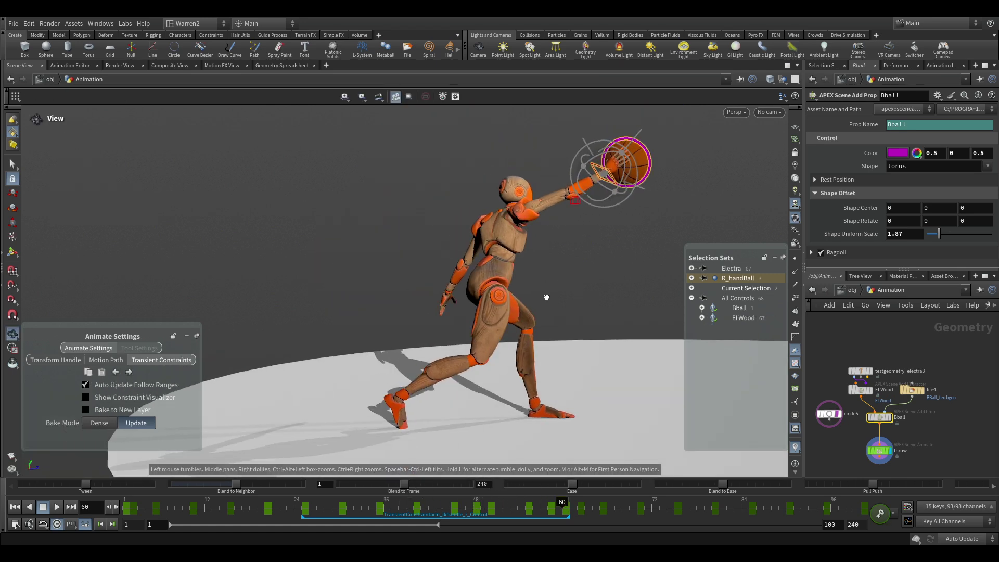
left_click_drag(566, 508, 583, 506)
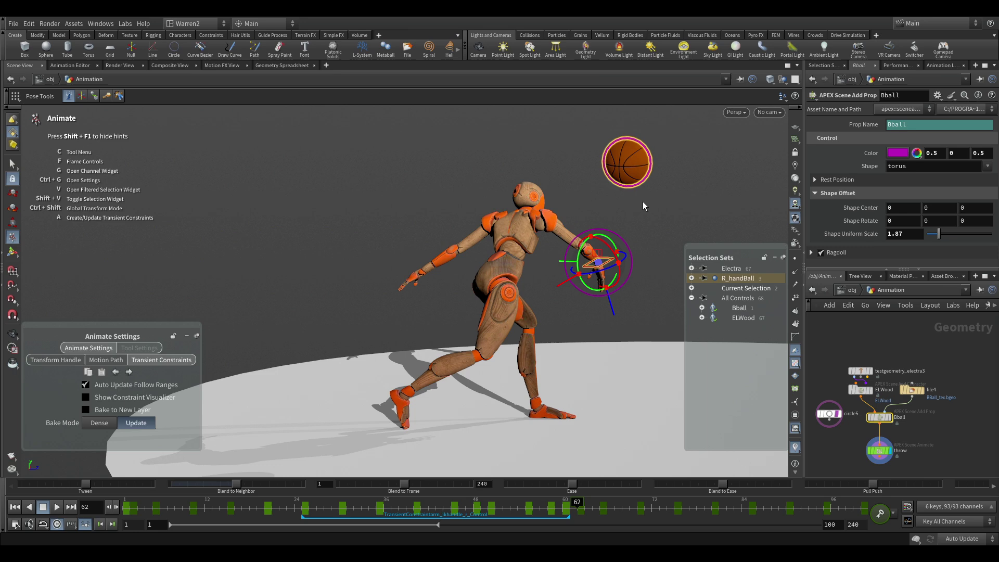
Step: Select only the basketball control, move it forward and down away from the character at frame 83, and key it
left_click(635, 176)
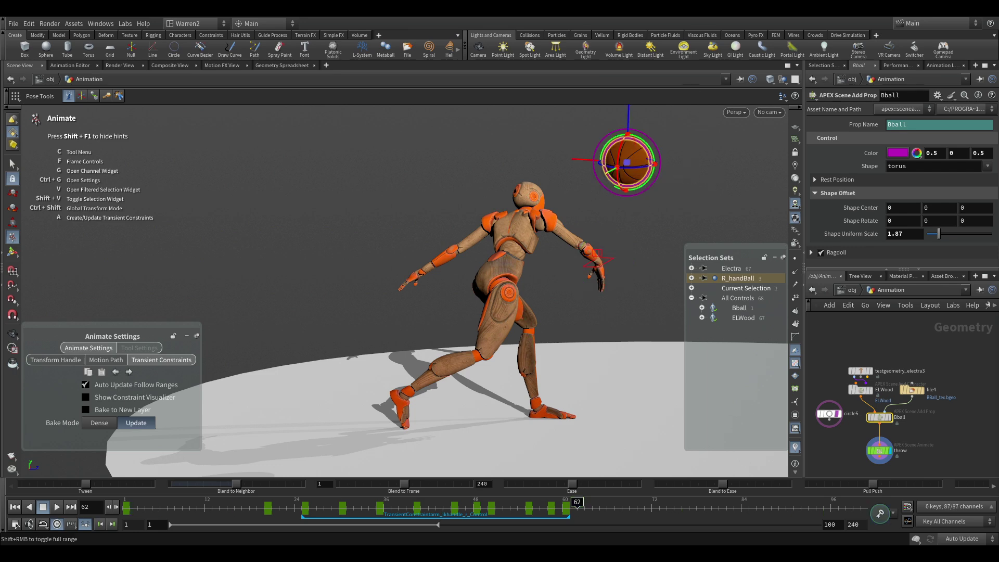
key("alt+shift+e")
left_click_drag(688, 227, 998, 284)
left_click_drag(597, 273, 458, 324, "alt")
key("Return")
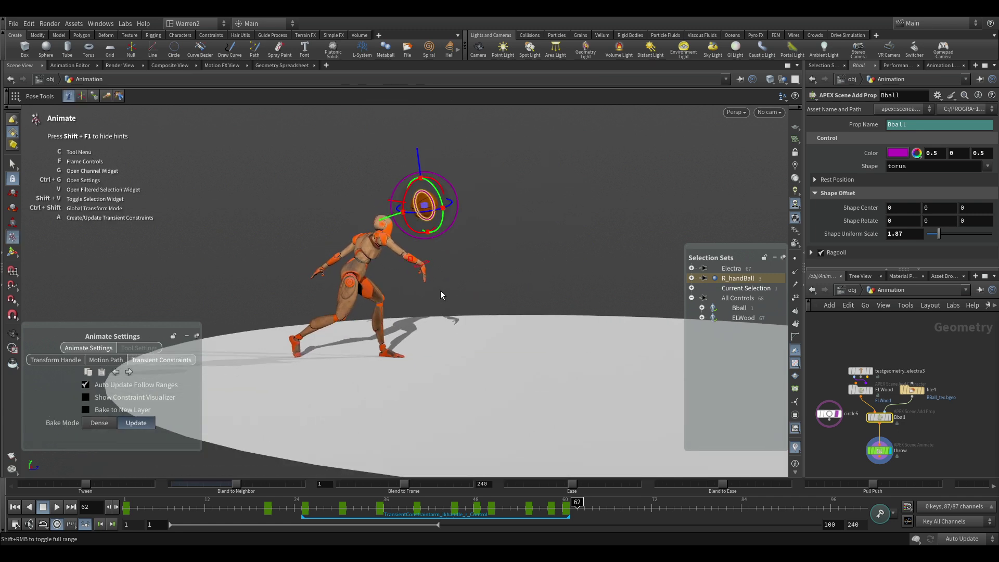
left_click_drag(569, 501, 734, 497)
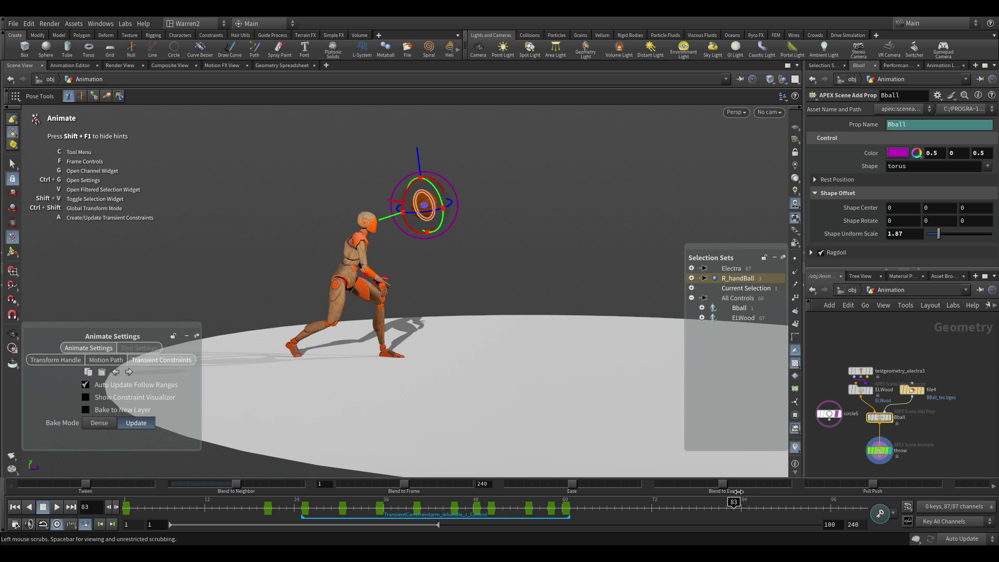
left_click_drag(408, 207, 677, 283)
key("k")
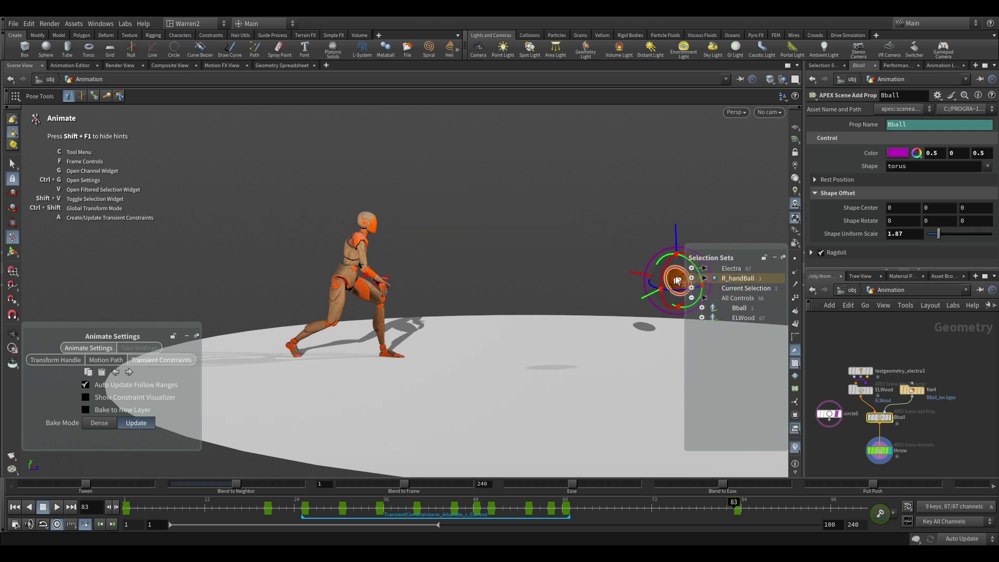
Step: Key the basketball at frame 71 and raise it there to arc its flight
mouse_move(647, 504)
left_mouse_down()
mouse_move(560, 503)
mouse_move(649, 494)
left_mouse_up()
key("k")
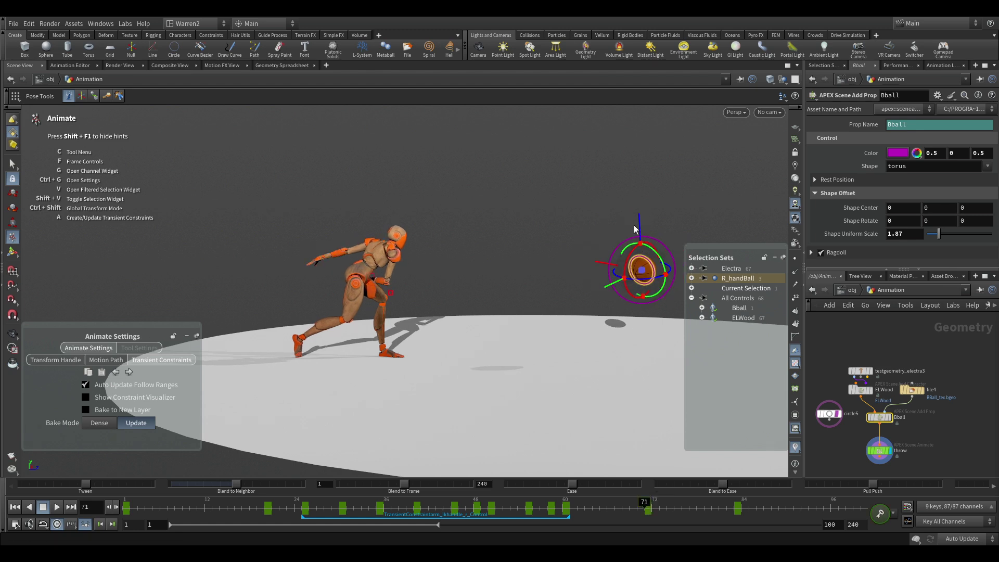
left_click_drag(640, 234, 639, 199)
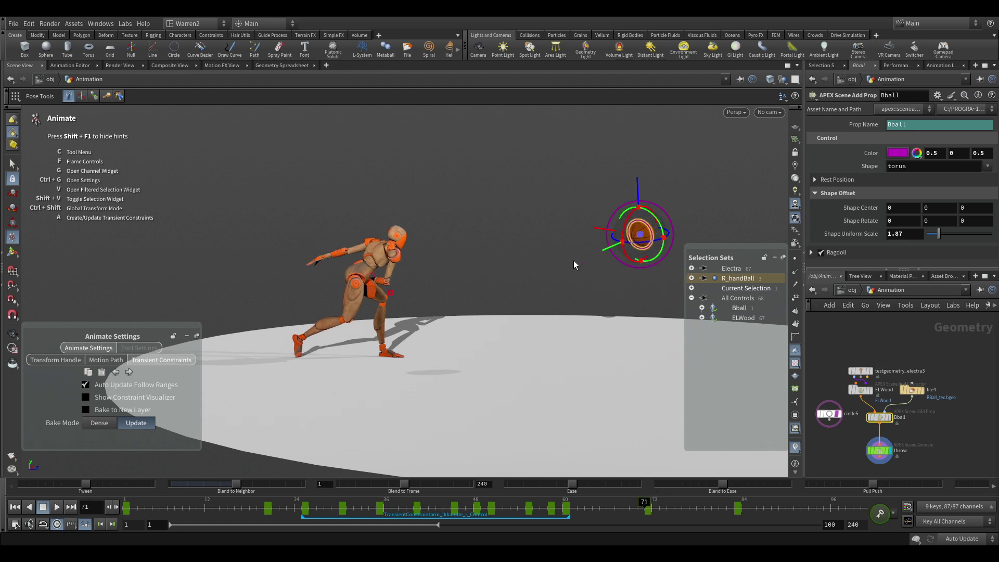
Step: Bind a motion path to the basketball control at frame 68 and review the path at frame 55
left_click_drag(578, 507, 622, 502)
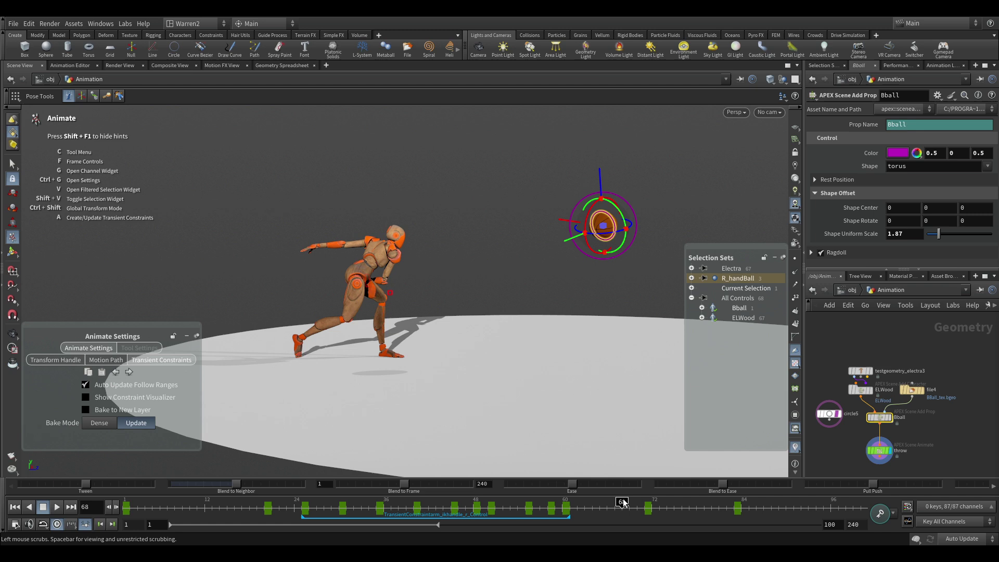
left_click(109, 361)
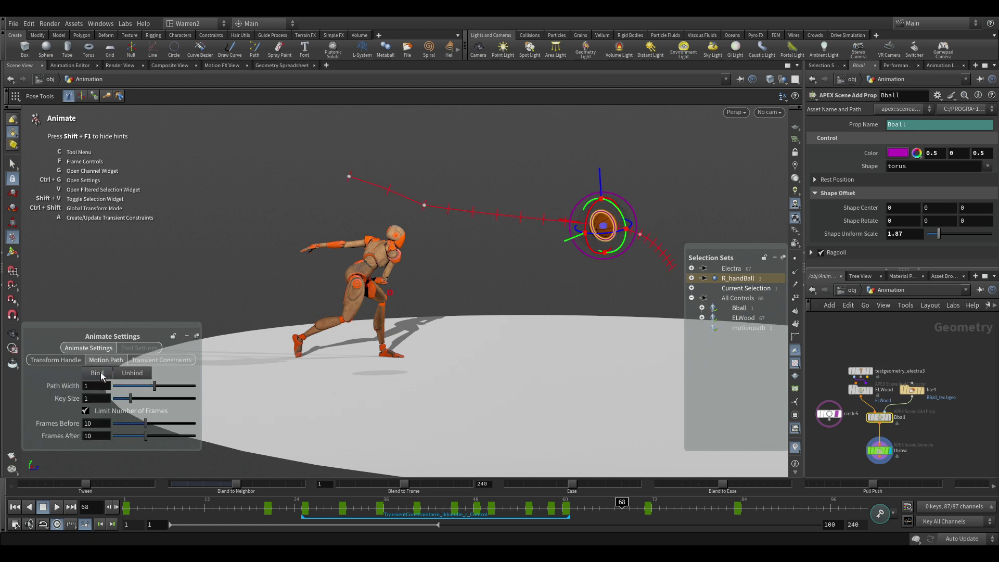
left_click_drag(439, 504, 525, 504)
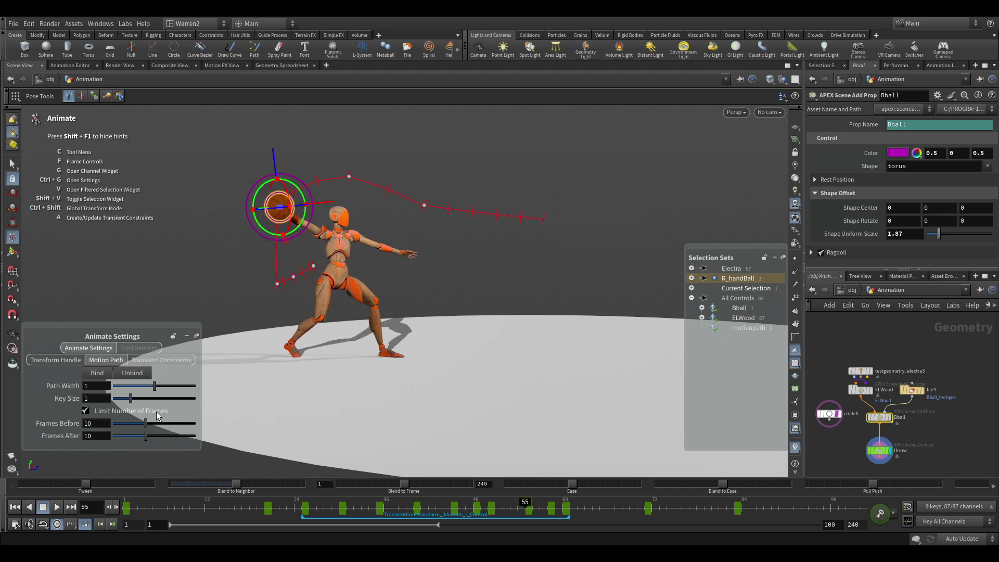
Step: Try the motion path without the frame limit, restore the limit, and review the ball's path up to frame 58
left_click(85, 412)
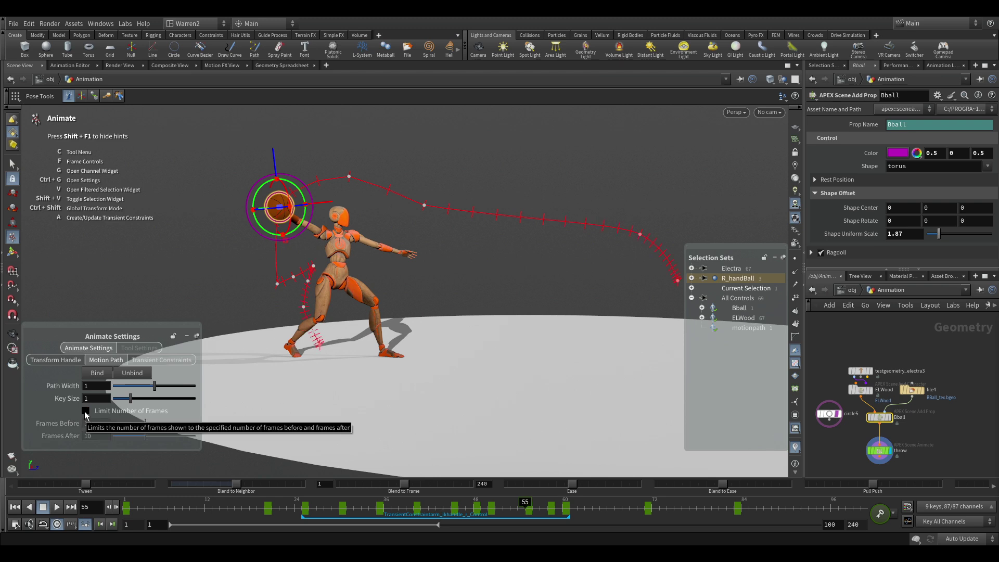
left_click(85, 411)
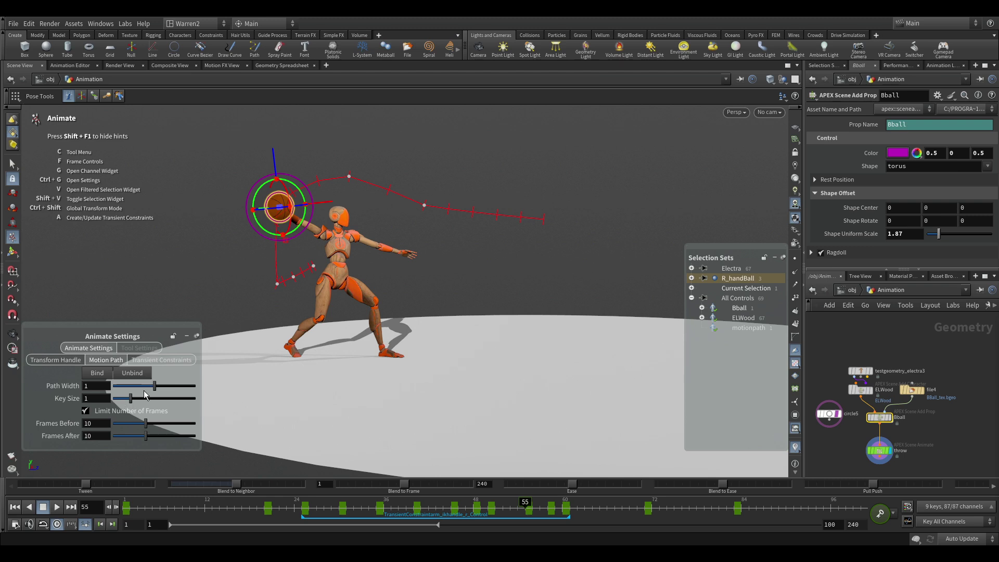
left_click_drag(325, 513, 552, 484)
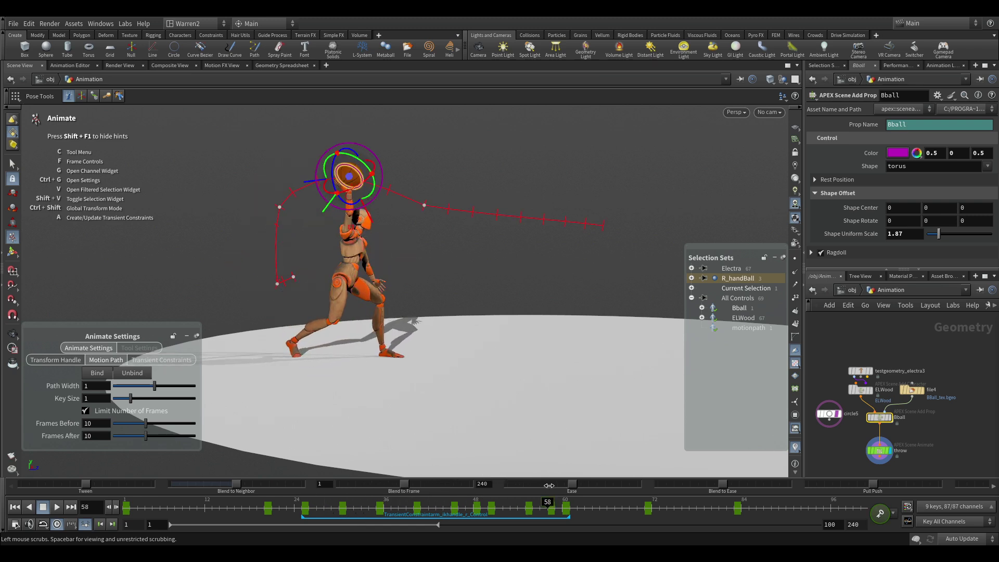
Step: Shift the basketball forward and up at frame 60, and pull its frame 71 motion-path key back toward the character
left_click(565, 507)
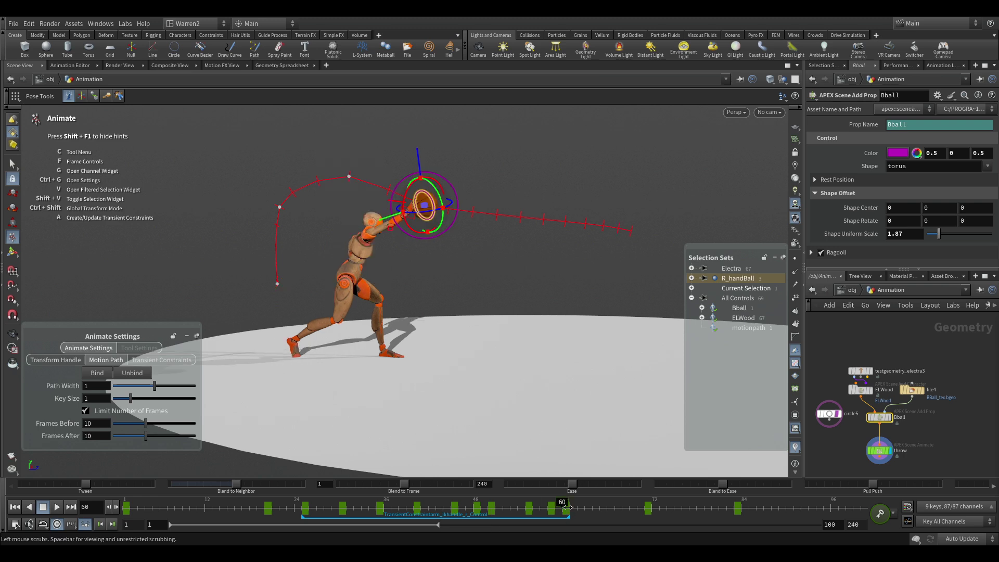
left_click_drag(427, 208, 444, 186)
left_click_drag(499, 504, 593, 503)
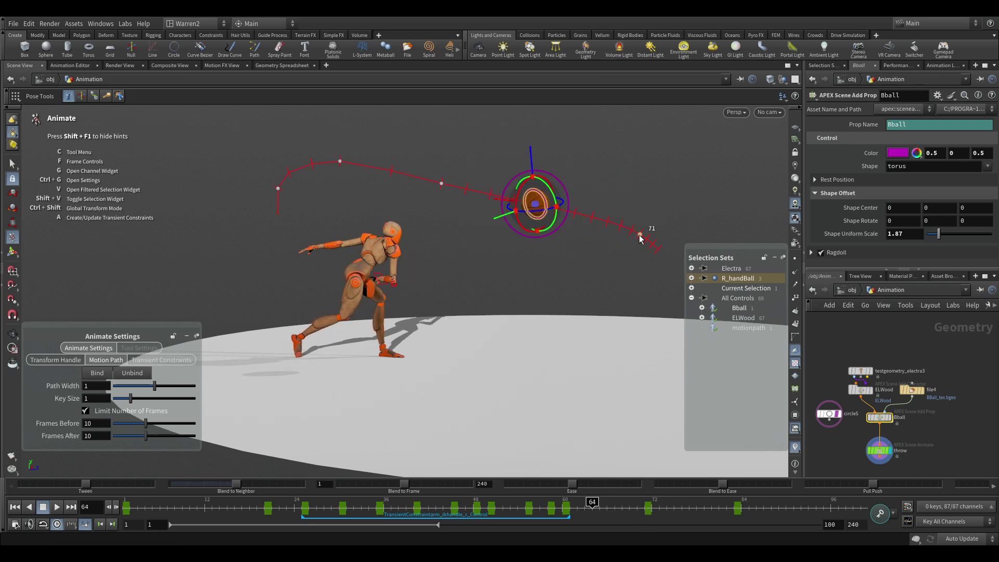
left_click_drag(640, 239, 596, 225)
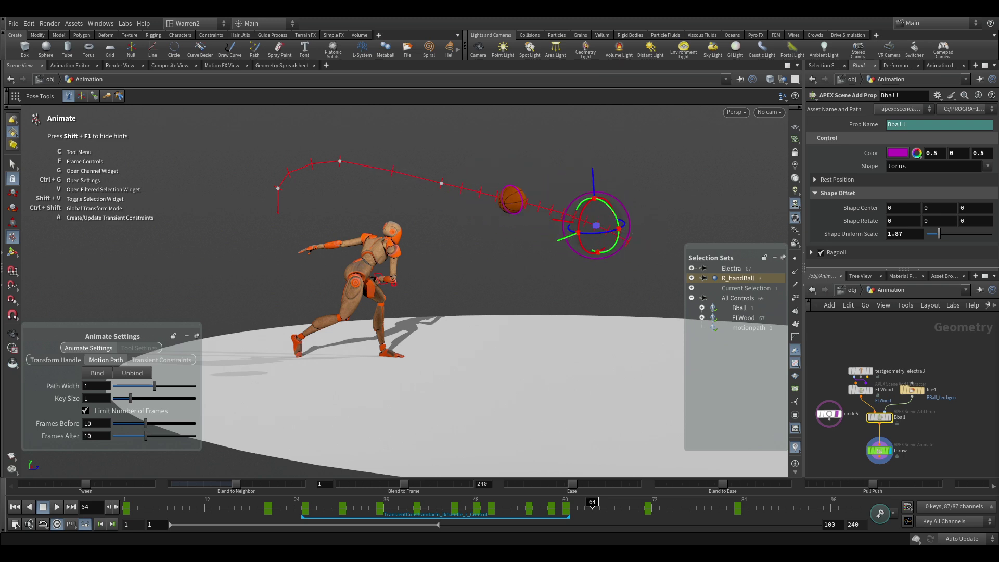
left_click_drag(581, 511, 554, 504)
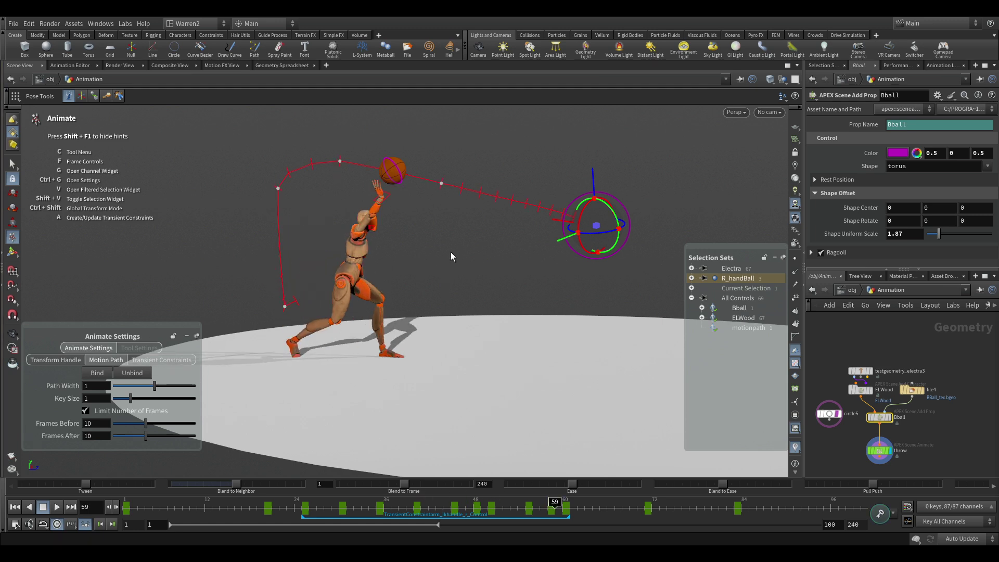
Step: Bind the motion path to the right hand control at frame 59, and review the hand's path through frame 72
left_click(390, 156)
left_click_drag(394, 141, 371, 166)
left_click(371, 252)
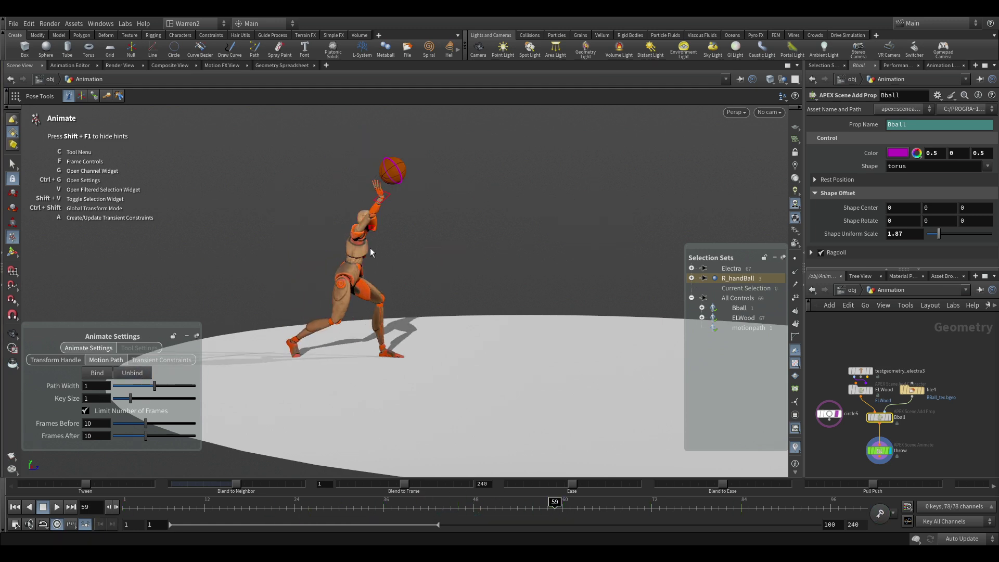
left_click(374, 204)
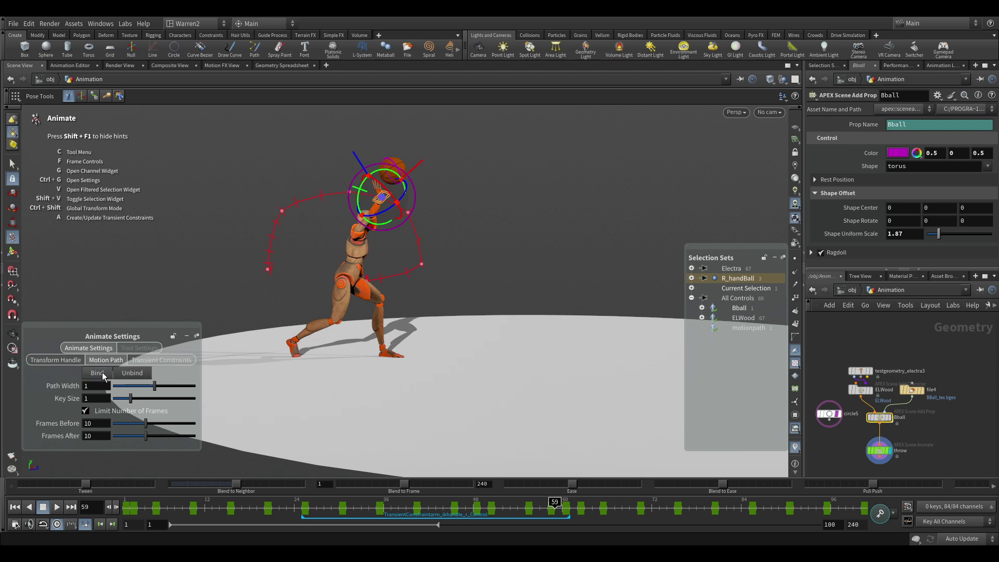
left_click_drag(458, 507, 653, 509)
Step: Bind the motion path to the basketball control at frame 68, and review the ball's trajectory back to frame 66
left_click(611, 230)
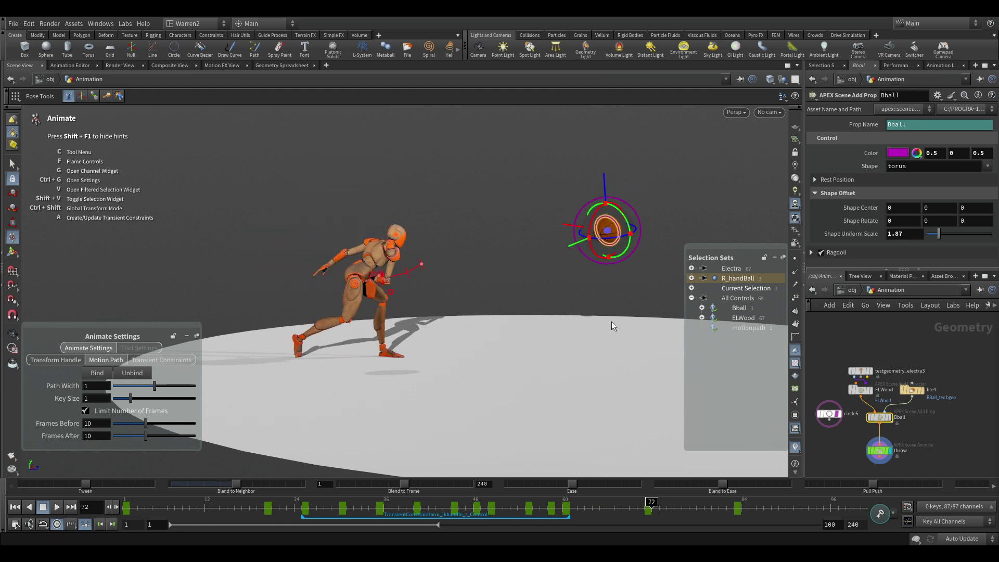
left_click_drag(652, 509, 626, 503)
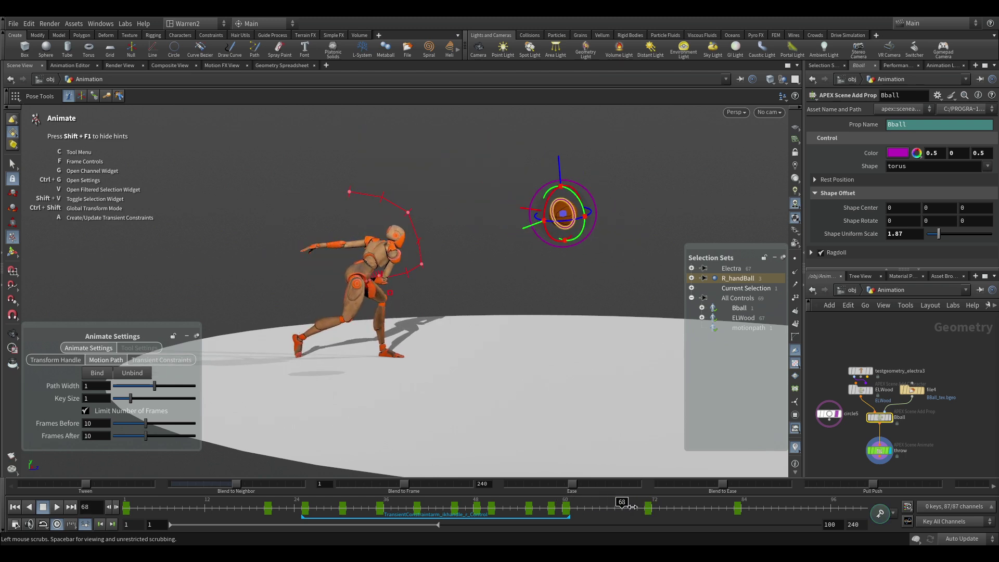
left_click(98, 374)
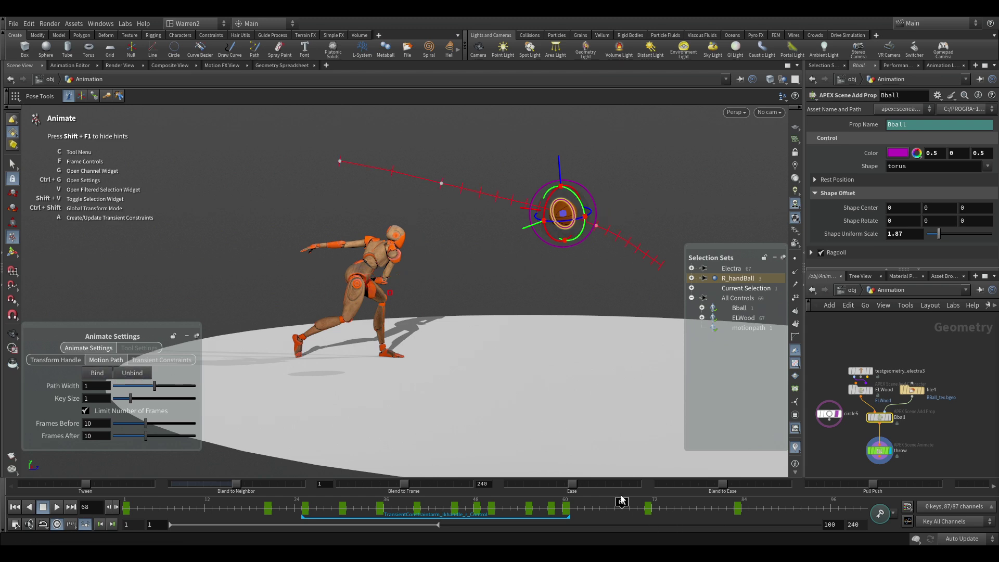
left_click_drag(653, 501, 611, 513)
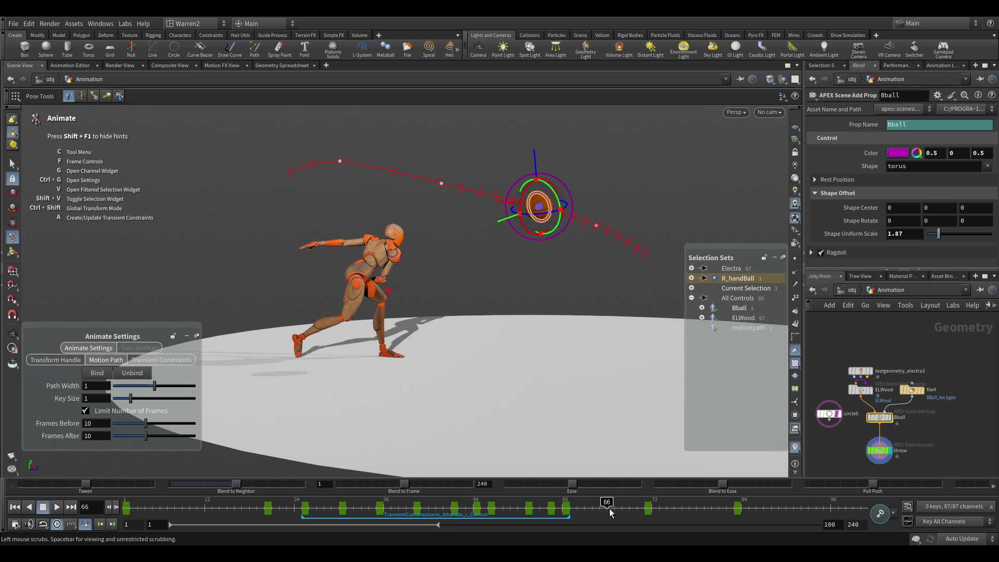